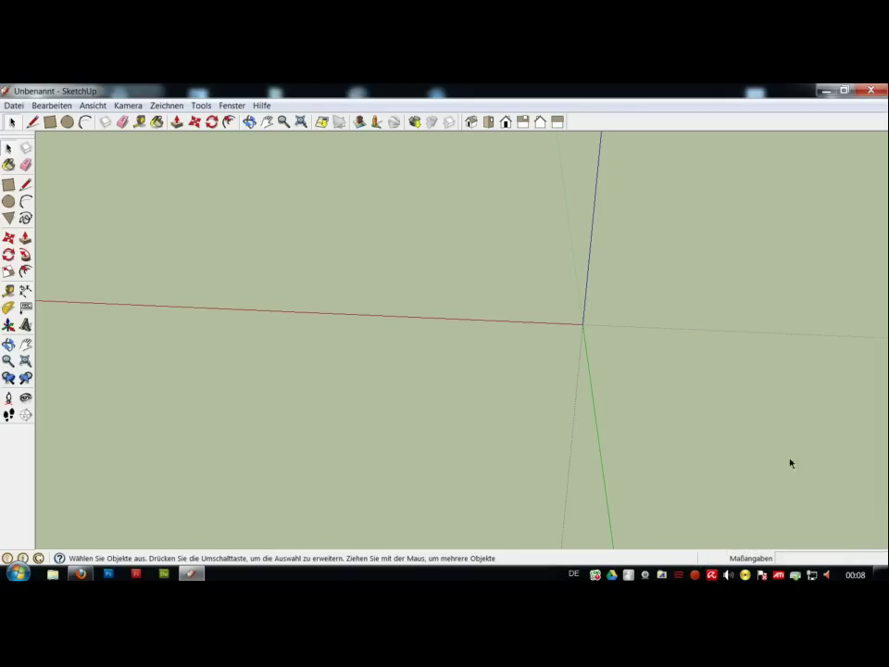
# Draw an 8-sided polygon centred on the axis origin with a 10,20m radius
pyautogui.moveTo(403, 425); pyautogui.dragTo(444, 414, button='middle')
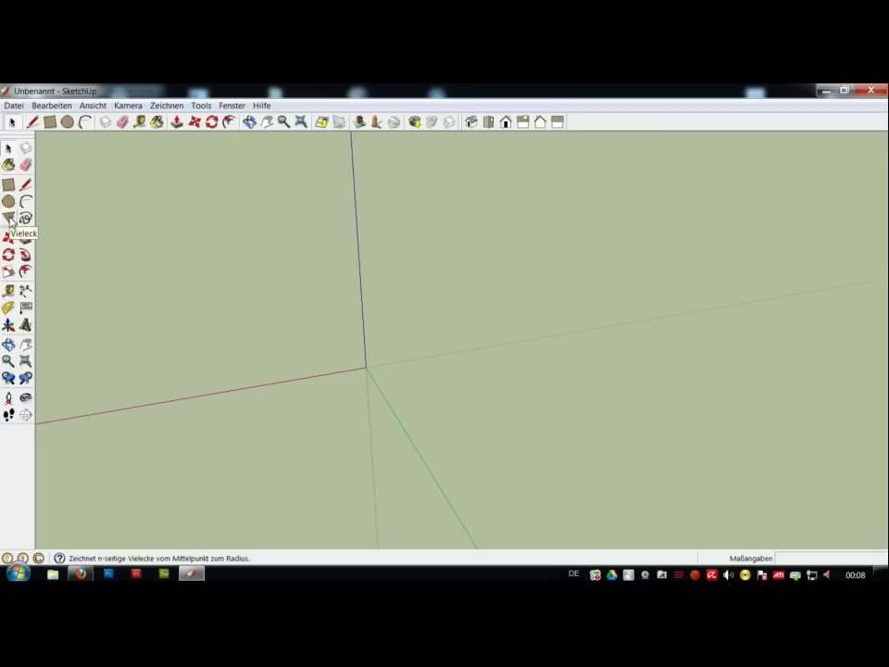
pyautogui.click(9, 219)
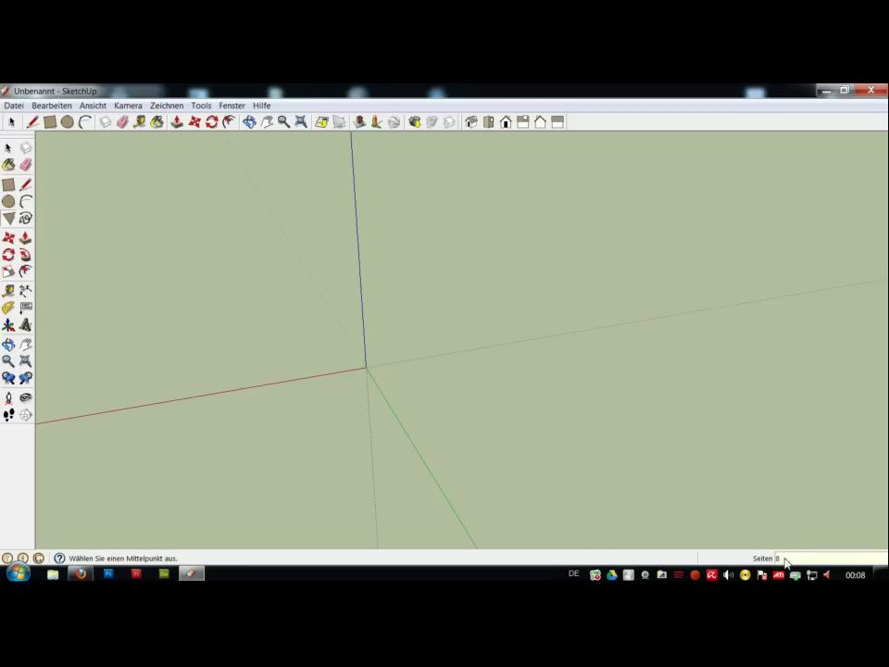
pyautogui.click(366, 368)
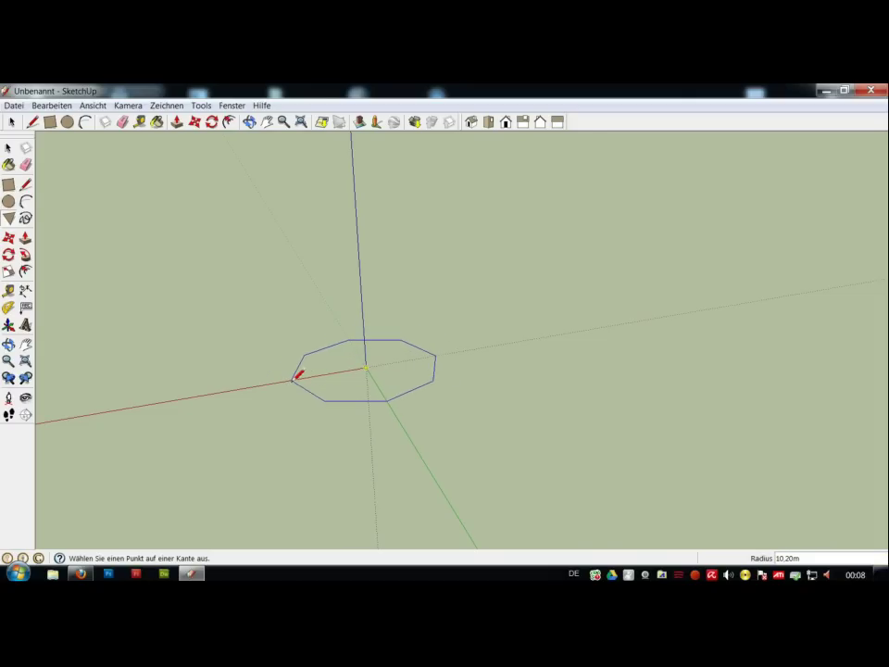
pyautogui.click(294, 378)
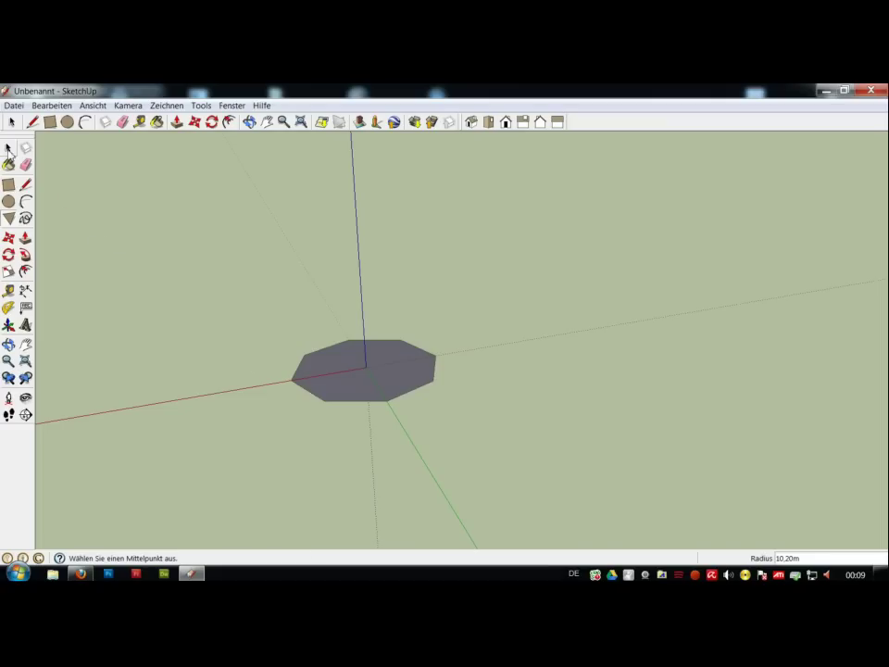
# Draw a vertical triangle from an octagon corner to the centre and straight up
pyautogui.press('l')
pyautogui.press('o')
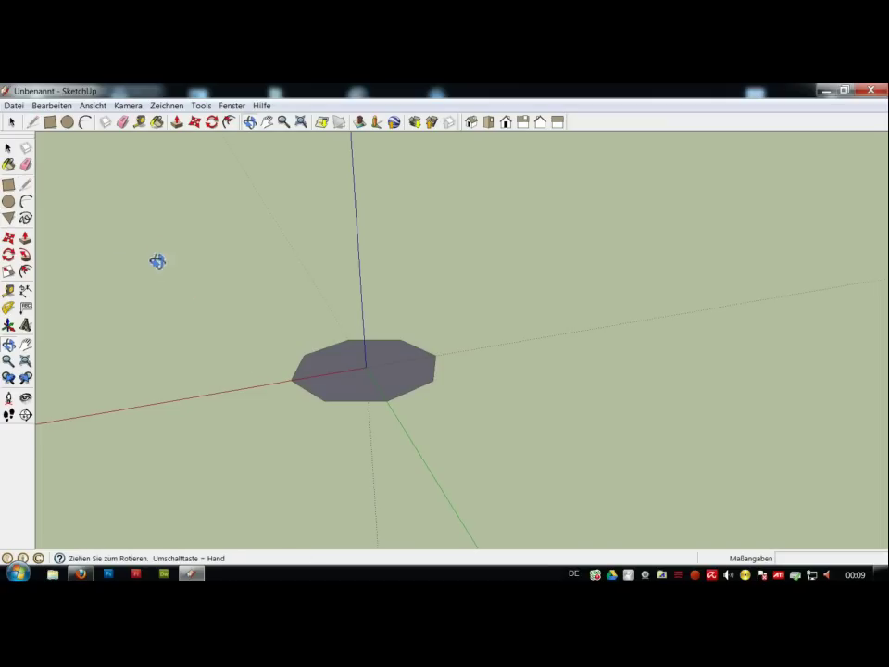
pyautogui.moveTo(157, 261); pyautogui.dragTo(334, 377)
pyautogui.press('l')
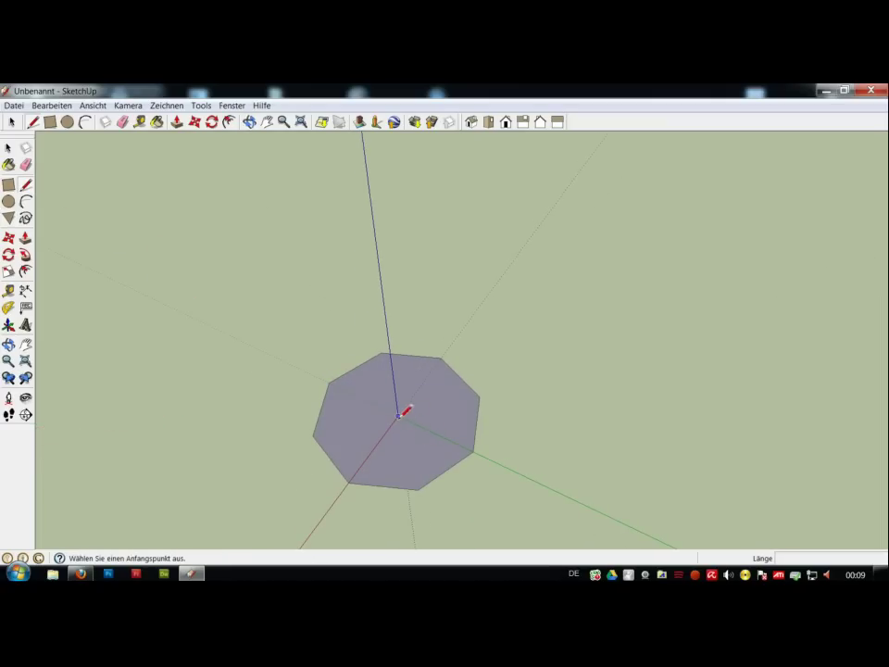
pyautogui.click(473, 451)
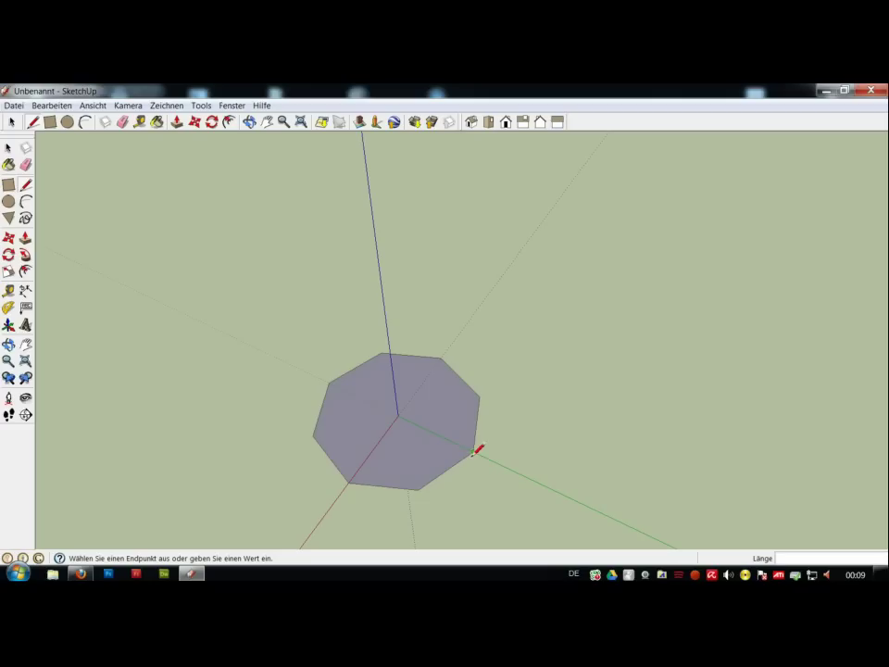
pyautogui.click(398, 417)
pyautogui.click(365, 156)
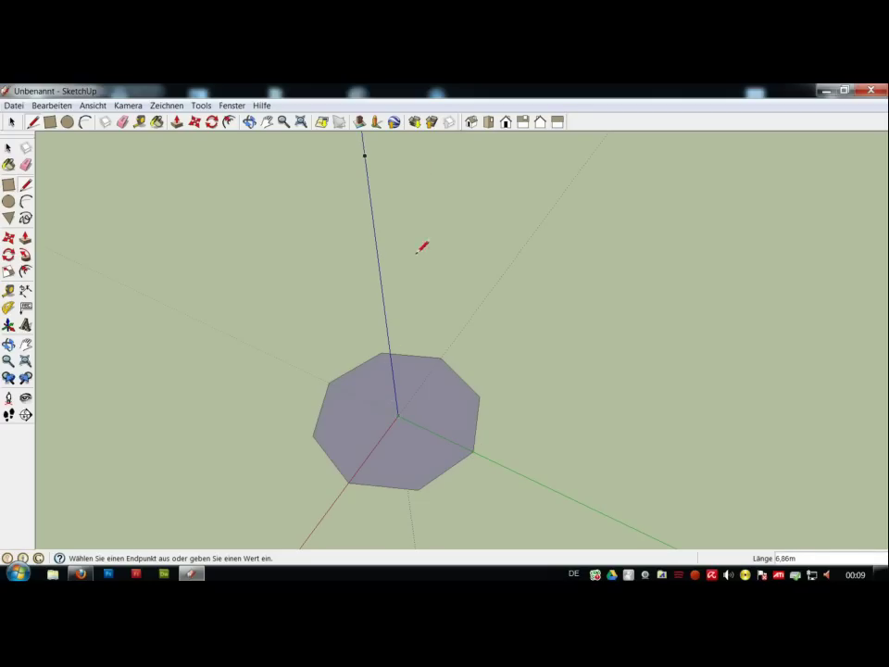
pyautogui.click(474, 452)
# Complete it into a tall vertical rectangle above the corner and erase the diagonal edge
pyautogui.moveTo(537, 481)
pyautogui.mouseDown(button='middle')
pyautogui.moveTo(531, 488)
pyautogui.moveTo(472, 464)
pyautogui.moveTo(465, 471)
pyautogui.moveTo(512, 387)
pyautogui.moveTo(515, 446)
pyautogui.moveTo(457, 488)
pyautogui.mouseUp(button='middle')
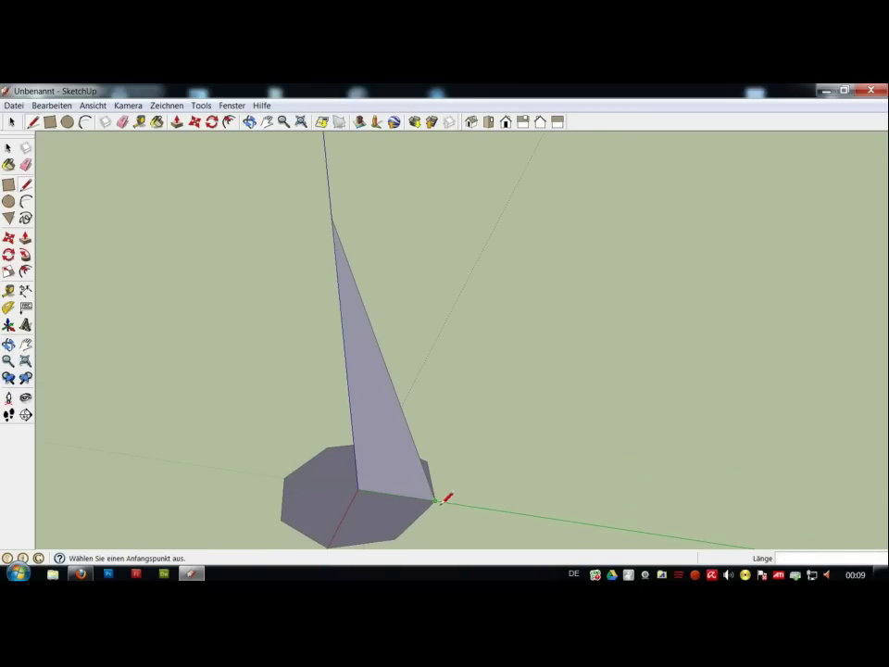
pyautogui.click(436, 501)
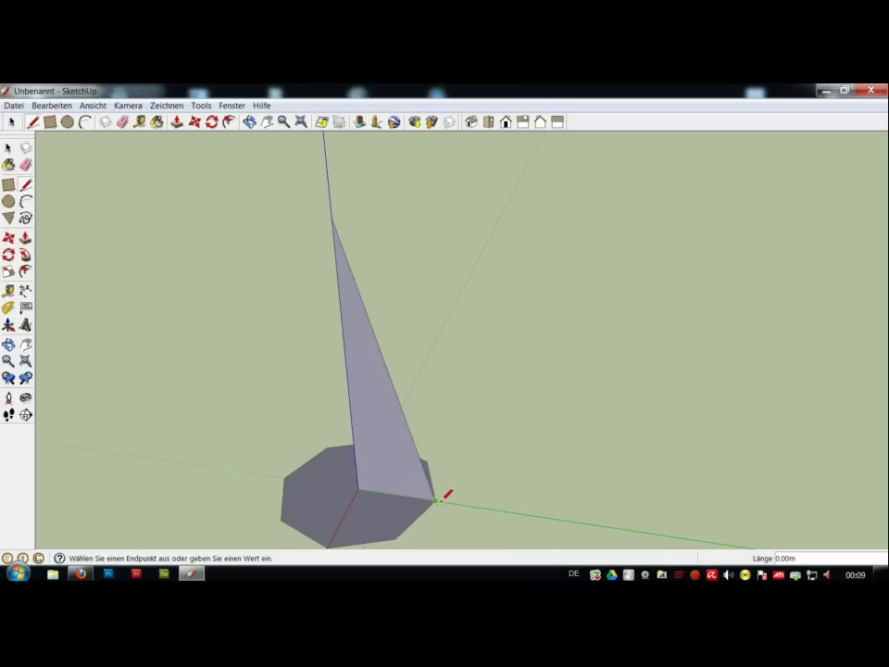
pyautogui.click(428, 224)
pyautogui.click(331, 219)
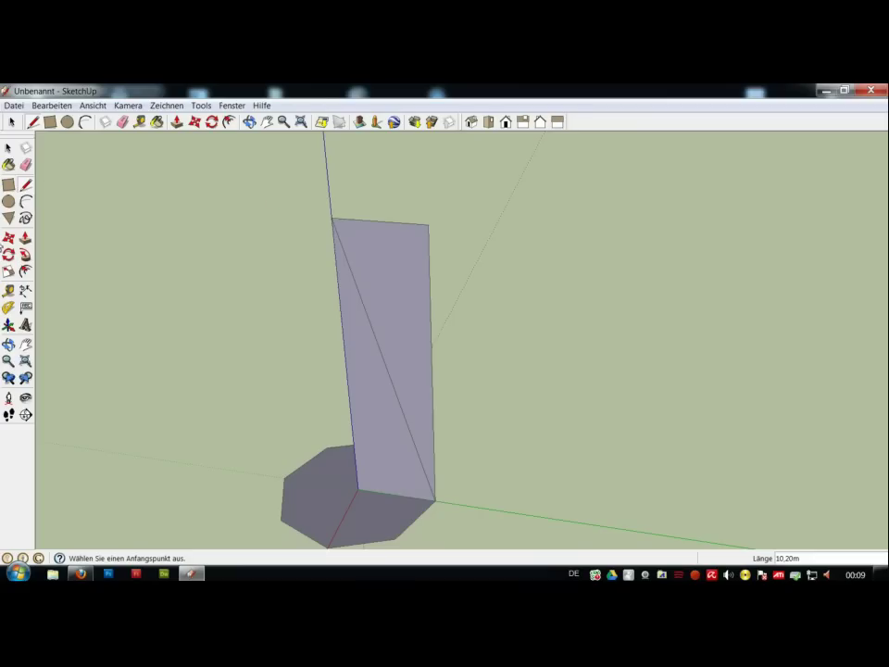
pyautogui.click(26, 164)
pyautogui.click(387, 360)
pyautogui.click(26, 185)
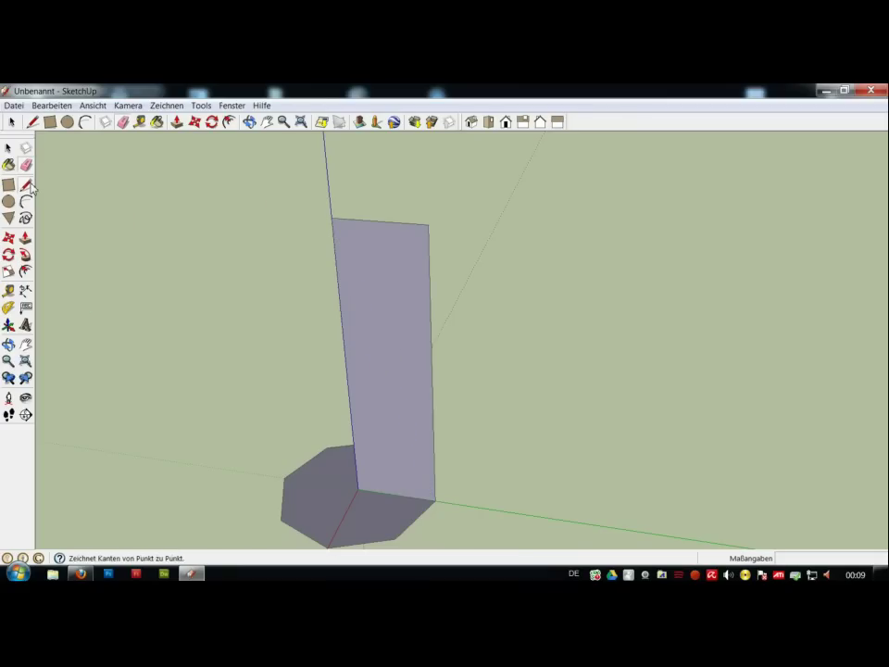
# Trace the profile lines: small base steps, a diagonal rise, a ledge, ending at the top-left corner
pyautogui.moveTo(460, 526)
pyautogui.mouseDown(button='middle')
pyautogui.moveTo(470, 491)
pyautogui.moveTo(508, 456)
pyautogui.moveTo(466, 484)
pyautogui.mouseUp(button='middle')
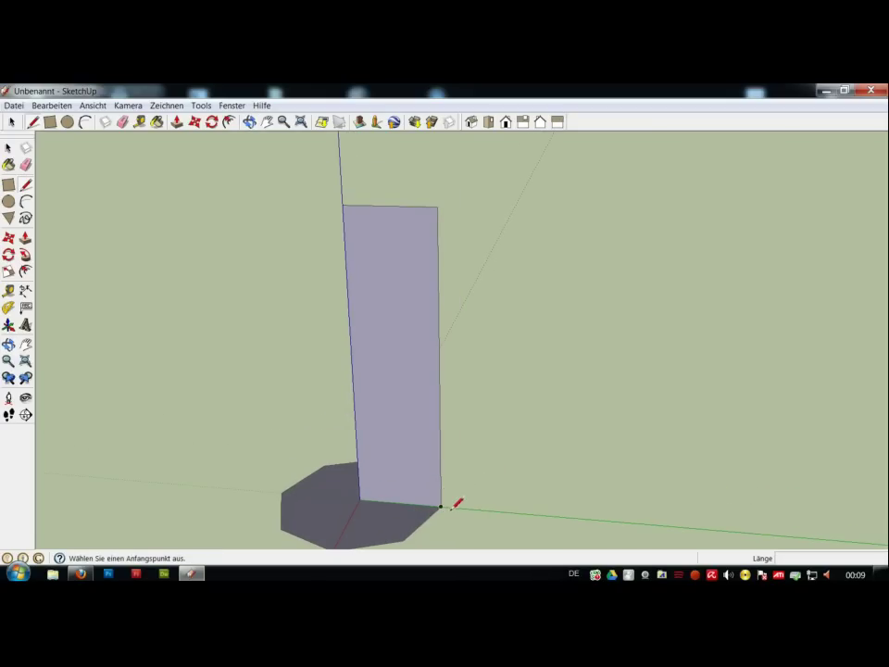
pyautogui.click(442, 488)
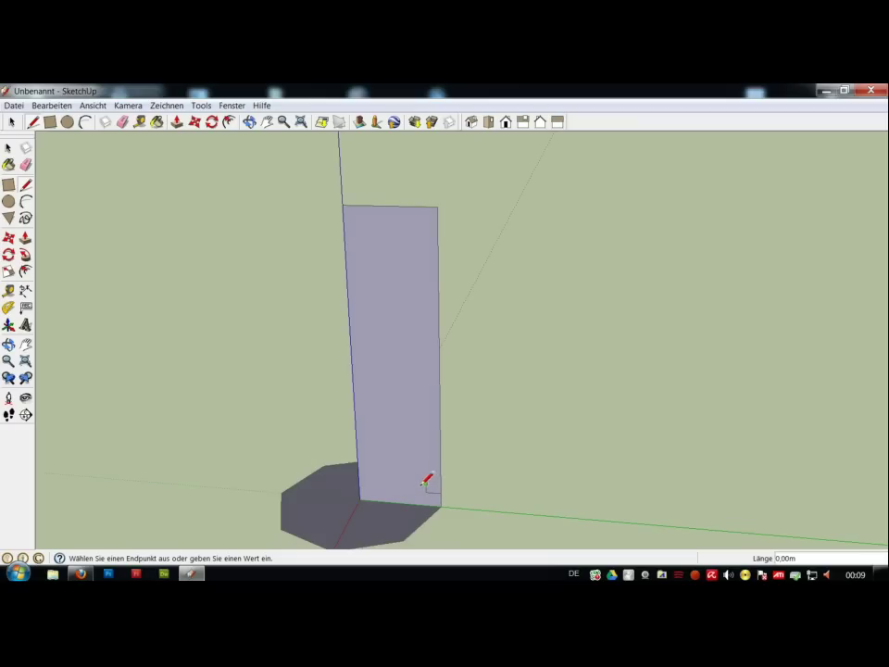
pyautogui.click(414, 482)
pyautogui.click(391, 434)
pyautogui.click(390, 422)
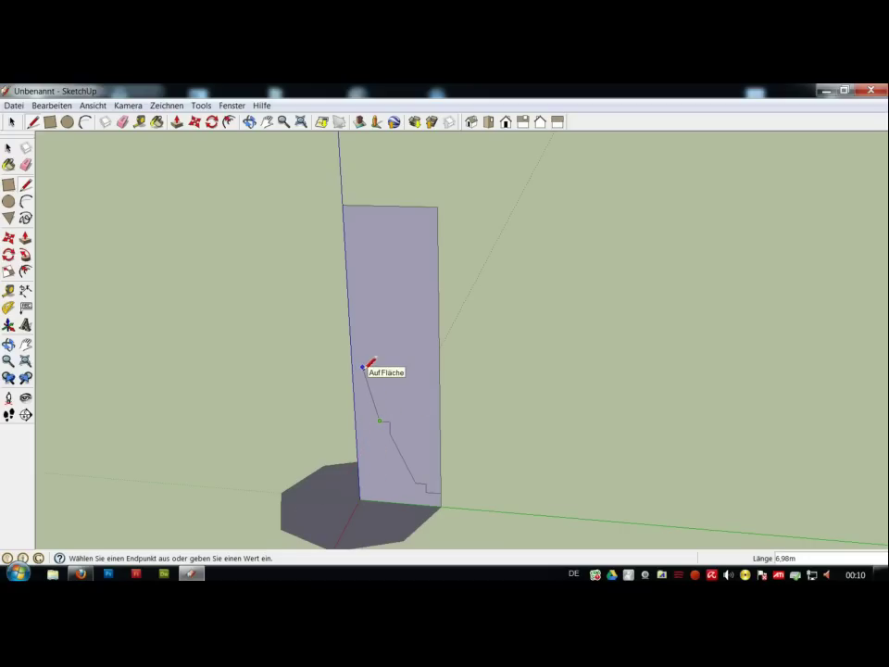
pyautogui.click(363, 360)
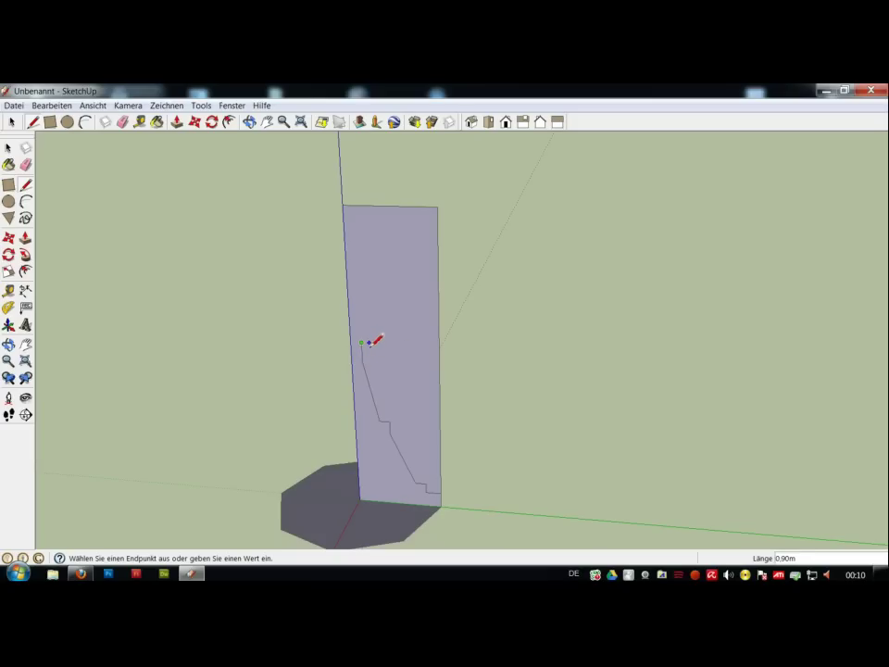
pyautogui.click(372, 344)
pyautogui.click(361, 332)
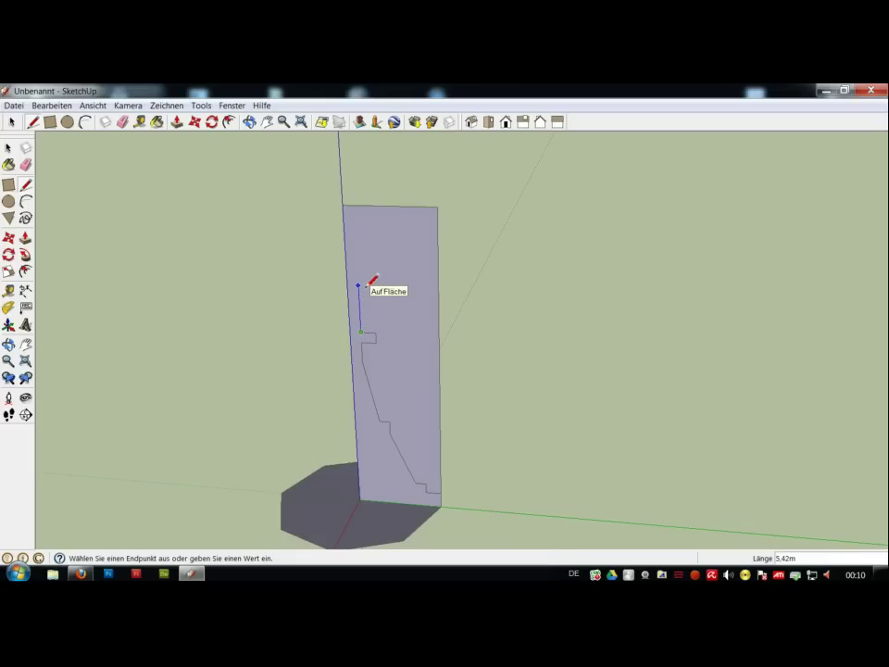
pyautogui.click(357, 282)
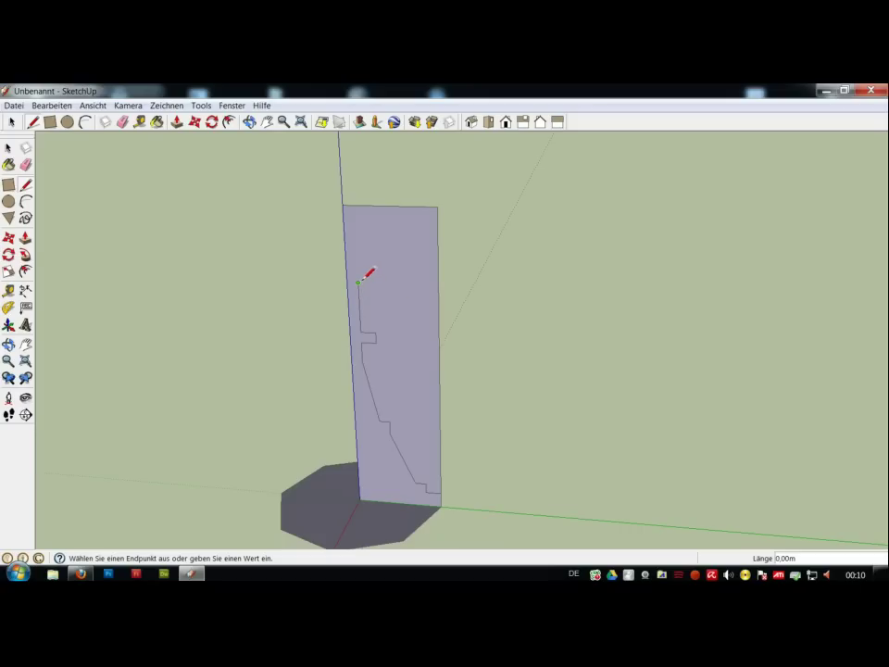
pyautogui.click(345, 207)
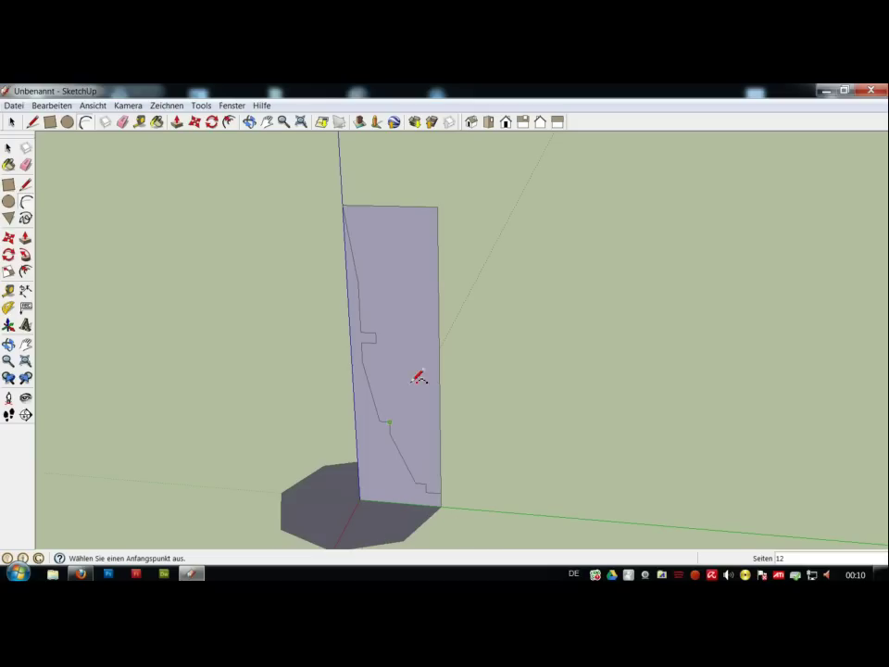
# Add two arcs to the profile: a dome bulge at mid-height and a flare near the base
pyautogui.click(380, 421)
pyautogui.click(363, 361)
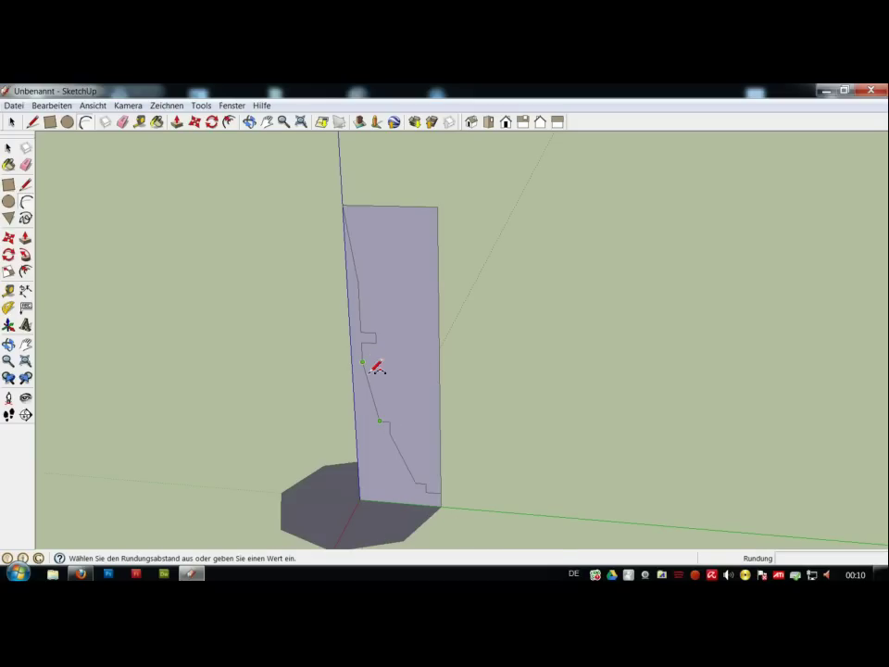
pyautogui.click(385, 368)
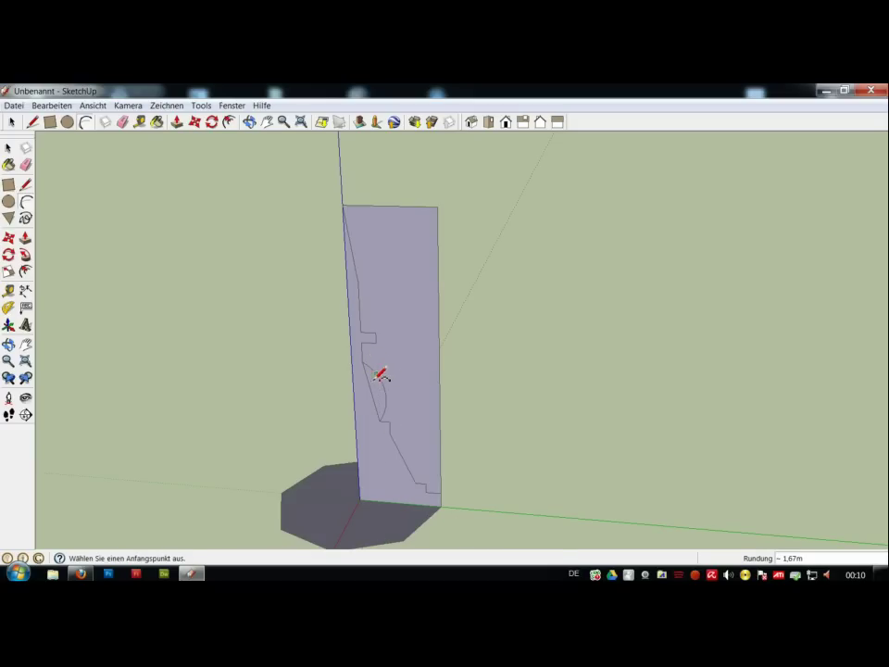
pyautogui.click(417, 482)
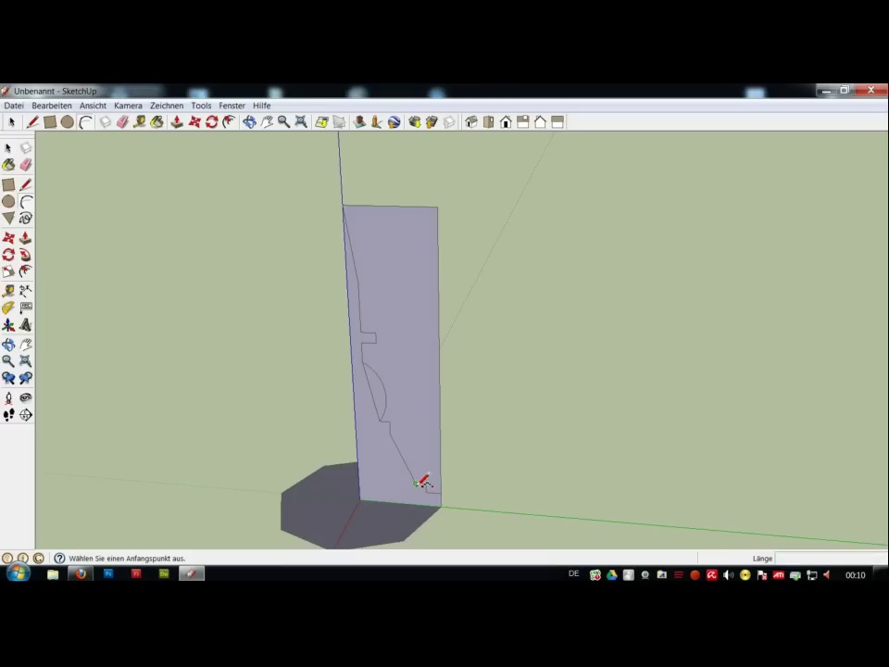
pyautogui.click(390, 433)
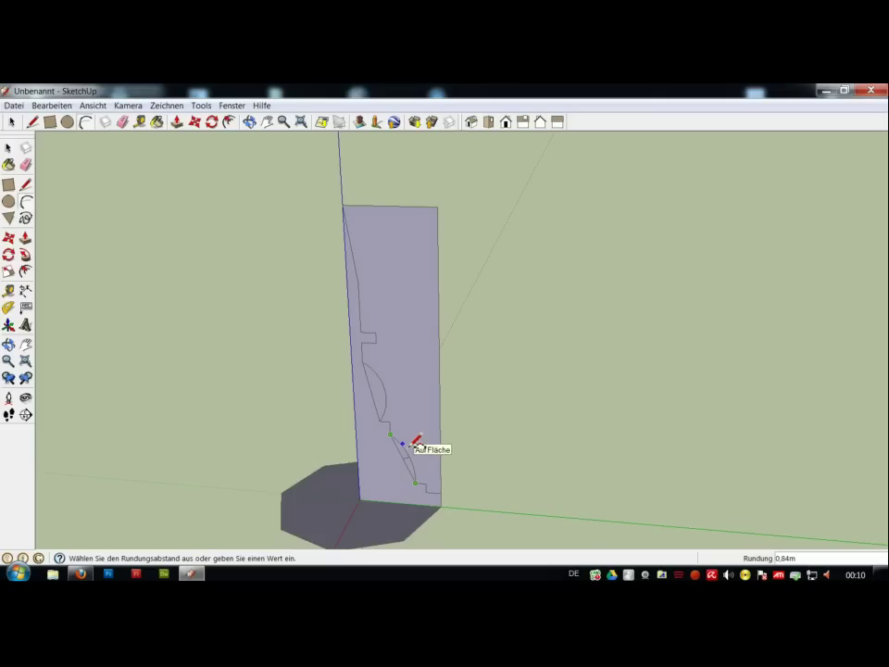
pyautogui.click(417, 441)
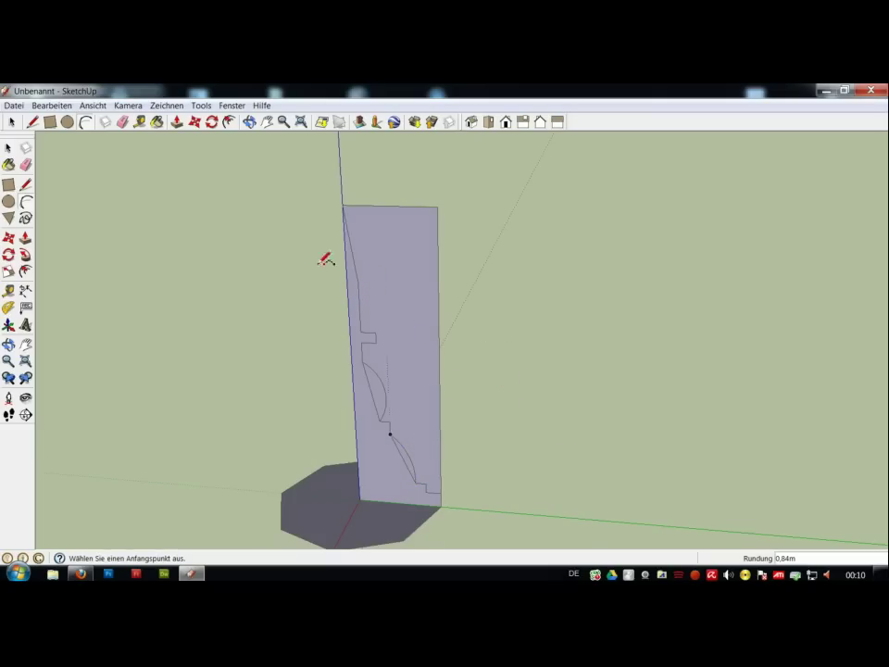
pyautogui.click(25, 165)
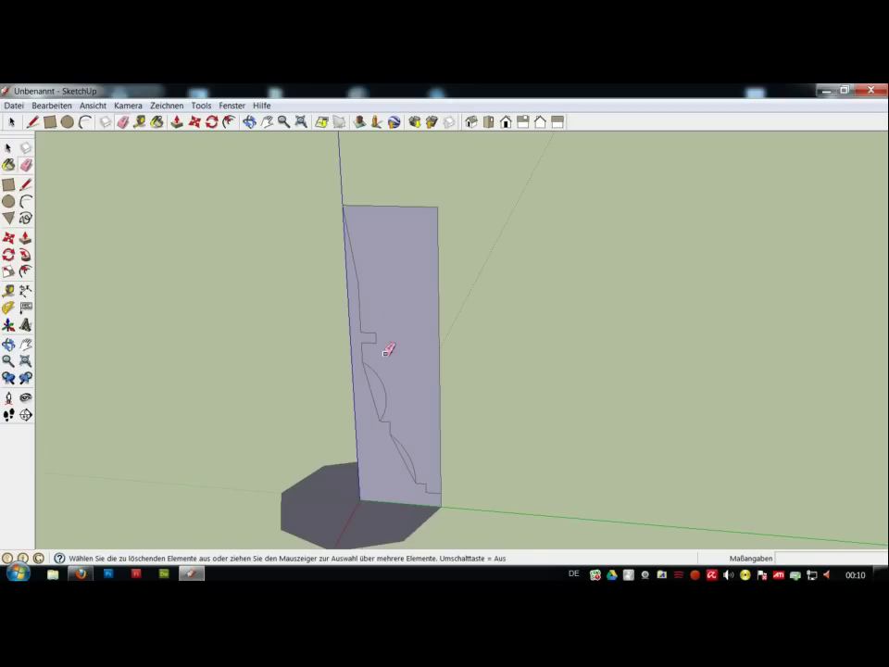
# Erase the doubled edge by the dome, the straight edge under the lower curve, and the leftover face
pyautogui.click(373, 387)
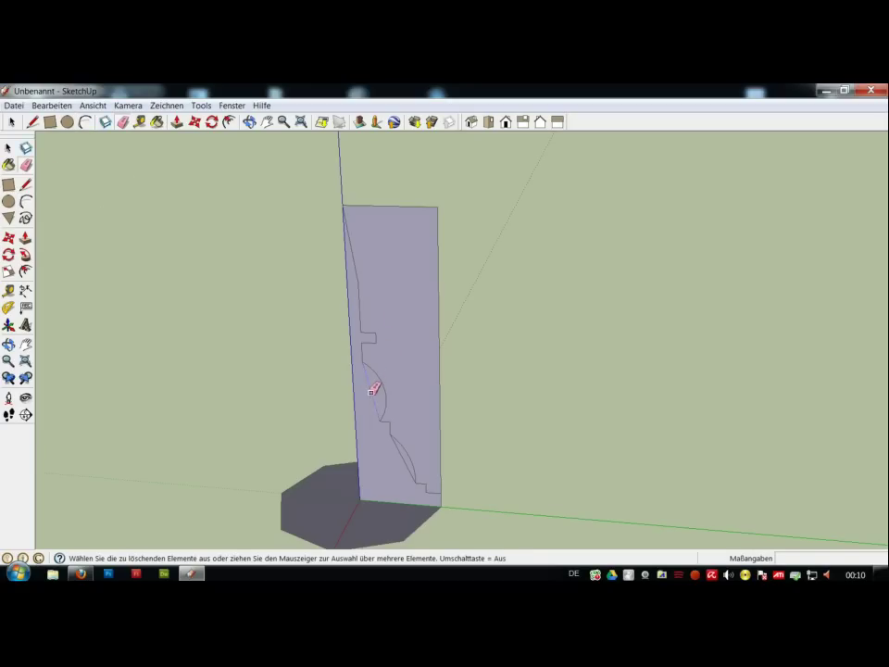
pyautogui.click(406, 454)
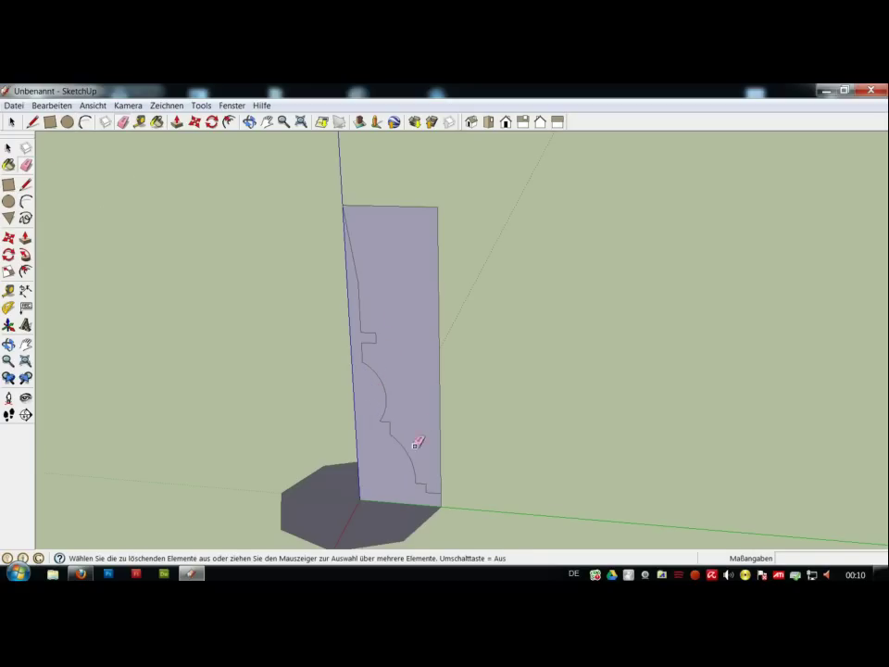
pyautogui.click(433, 338)
pyautogui.moveTo(627, 444)
pyautogui.mouseDown(button='middle')
pyautogui.moveTo(114, 417)
pyautogui.moveTo(552, 475)
pyautogui.mouseUp(button='middle')
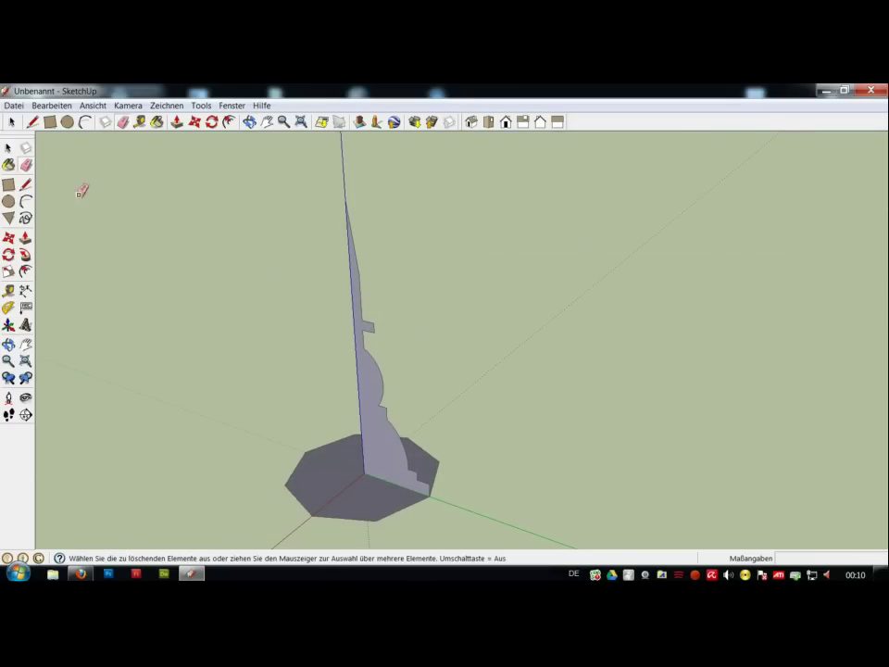
# Sweep the profile face around the octagon's edge with Follow Me to form the domed spire
pyautogui.click(26, 257)
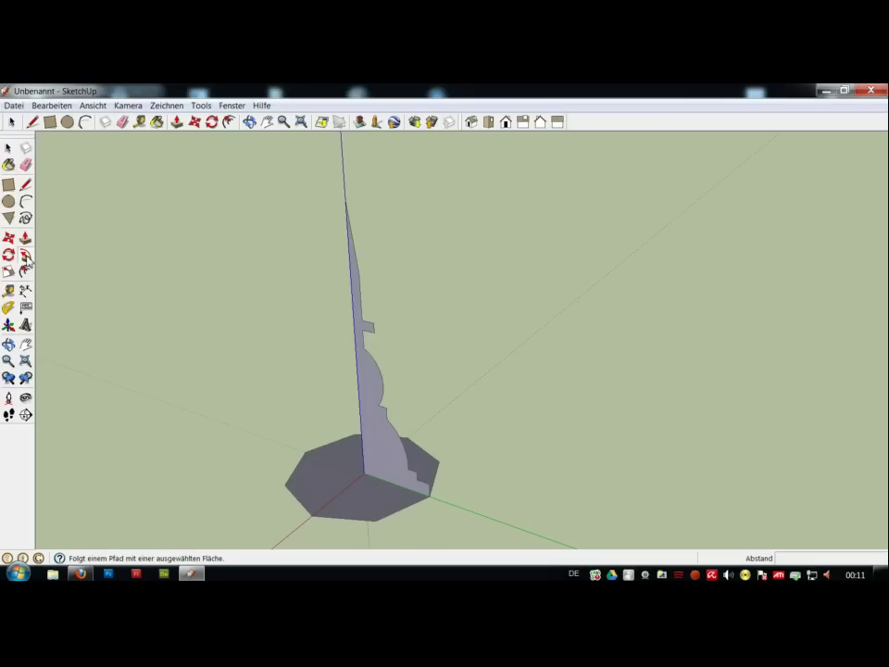
pyautogui.click(404, 478)
pyautogui.moveTo(421, 488)
pyautogui.mouseDown()
pyautogui.moveTo(319, 520)
pyautogui.moveTo(350, 455)
pyautogui.moveTo(445, 466)
pyautogui.moveTo(435, 501)
pyautogui.mouseUp()
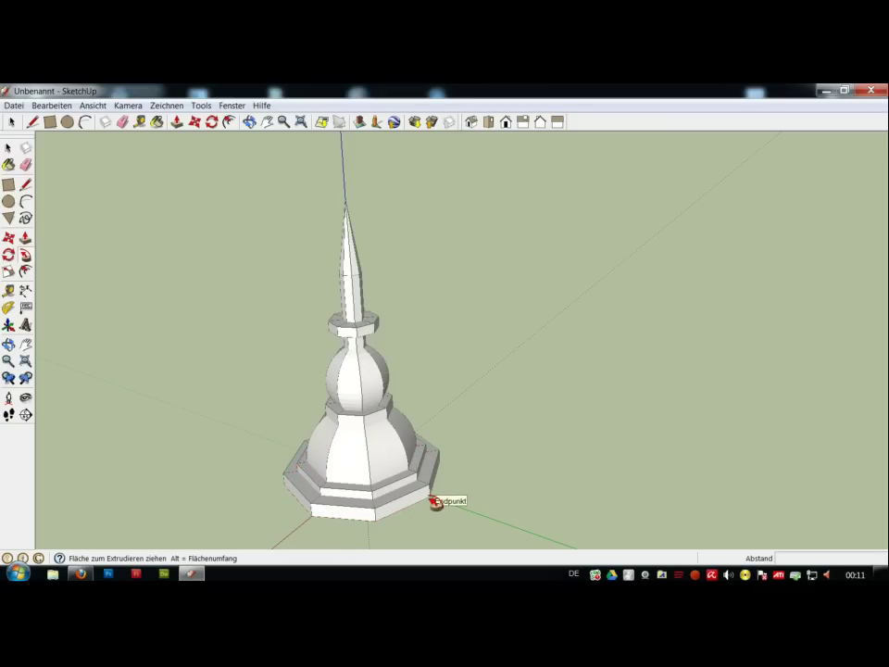
pyautogui.moveTo(548, 494)
pyautogui.mouseDown(button='middle')
pyautogui.moveTo(224, 449)
pyautogui.moveTo(239, 302)
pyautogui.moveTo(234, 383)
pyautogui.moveTo(252, 545)
pyautogui.mouseUp(button='middle')
pyautogui.press('p')
pyautogui.moveTo(579, 431)
pyautogui.mouseDown(button='middle')
pyautogui.moveTo(320, 466)
pyautogui.moveTo(281, 339)
pyautogui.moveTo(286, 432)
pyautogui.moveTo(366, 398)
pyautogui.mouseUp(button='middle')
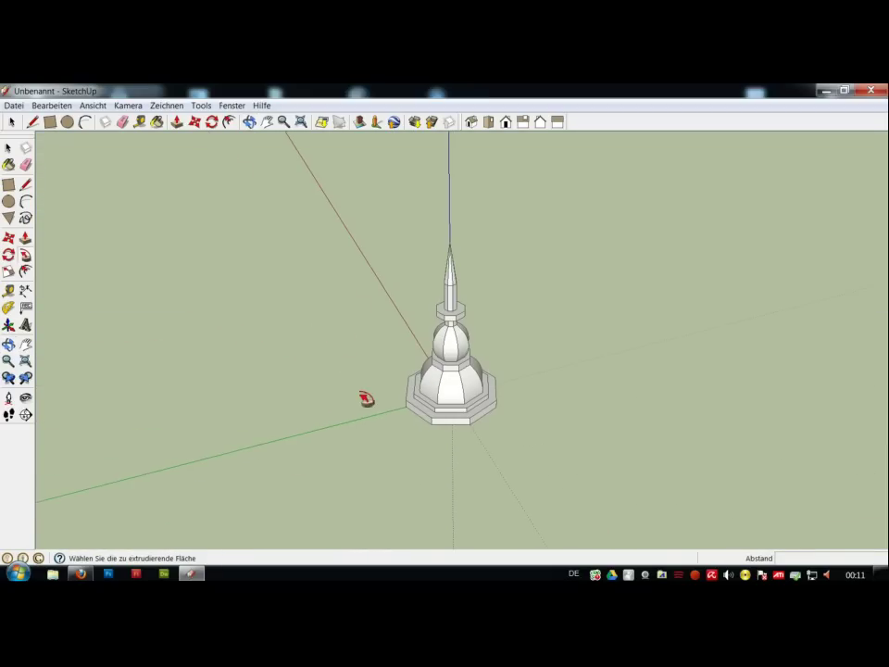
pyautogui.scroll(-3, 462, 450)
pyautogui.moveTo(462, 450)
pyautogui.mouseDown(button='middle')
pyautogui.moveTo(300, 375)
pyautogui.moveTo(282, 313)
pyautogui.moveTo(98, 182)
pyautogui.mouseUp(button='middle')
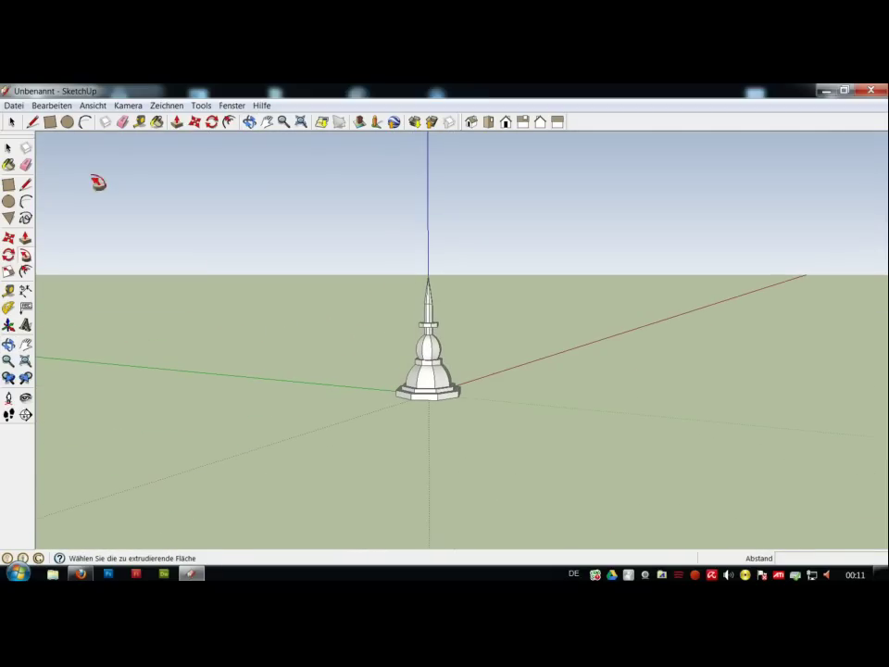
pyautogui.press('space')
pyautogui.press('o')
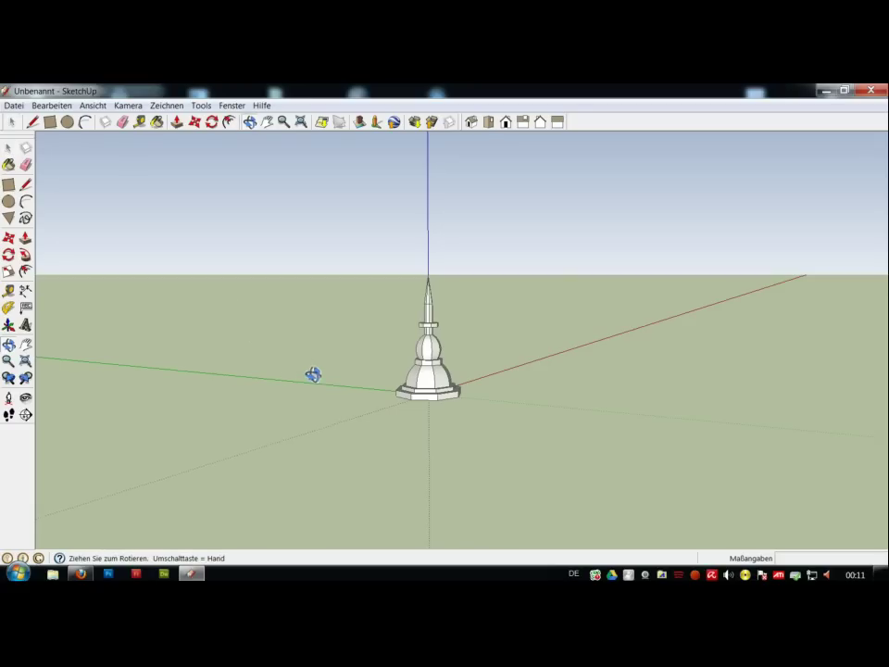
pyautogui.moveTo(313, 374); pyautogui.dragTo(516, 411)
pyautogui.press('space')
pyautogui.scroll(2, 496, 430)
pyautogui.press('o')
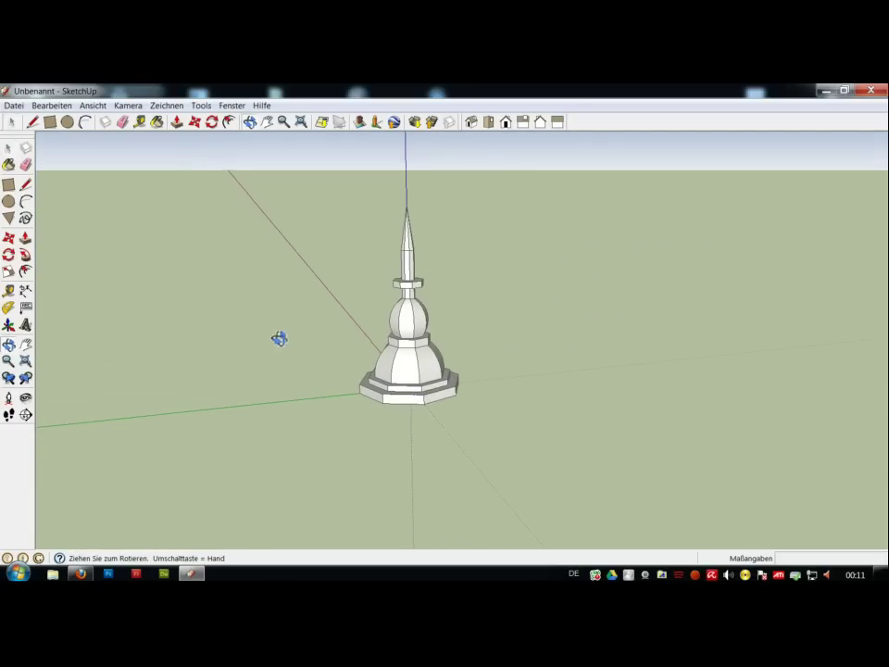
pyautogui.moveTo(279, 338); pyautogui.dragTo(386, 466)
pyautogui.press('space')
pyautogui.press('o')
pyautogui.moveTo(276, 270)
pyautogui.mouseDown()
pyautogui.moveTo(292, 472)
pyautogui.moveTo(325, 464)
pyautogui.moveTo(404, 387)
pyautogui.moveTo(439, 219)
pyautogui.mouseUp()
pyautogui.press('space')
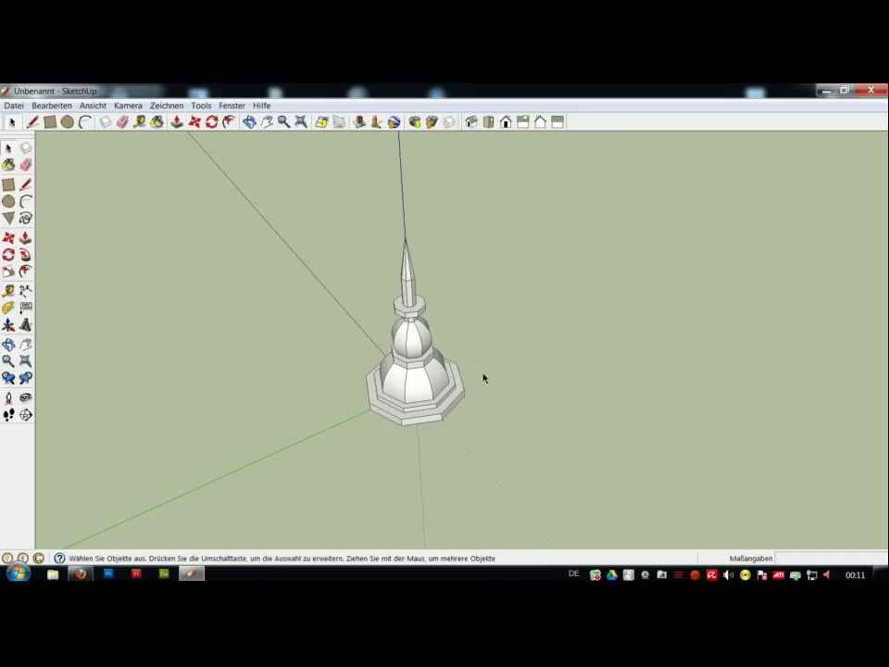
pyautogui.scroll(-1, 498, 418)
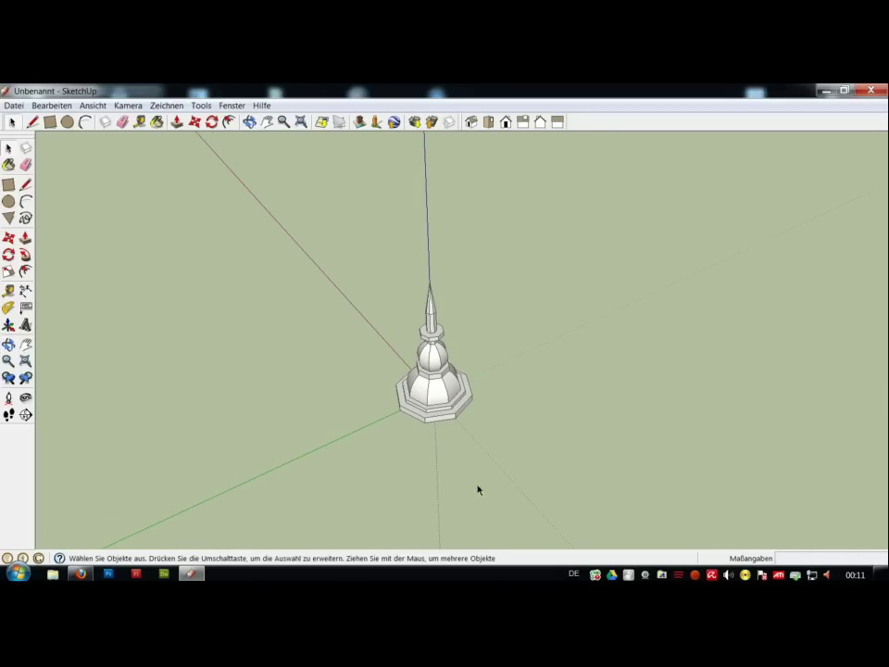
pyautogui.scroll(-1, 526, 490)
pyautogui.moveTo(564, 512)
pyautogui.mouseDown(button='middle')
pyautogui.moveTo(520, 313)
pyautogui.moveTo(423, 323)
pyautogui.mouseUp(button='middle')
pyautogui.moveTo(530, 496); pyautogui.dragTo(550, 560, button='middle')
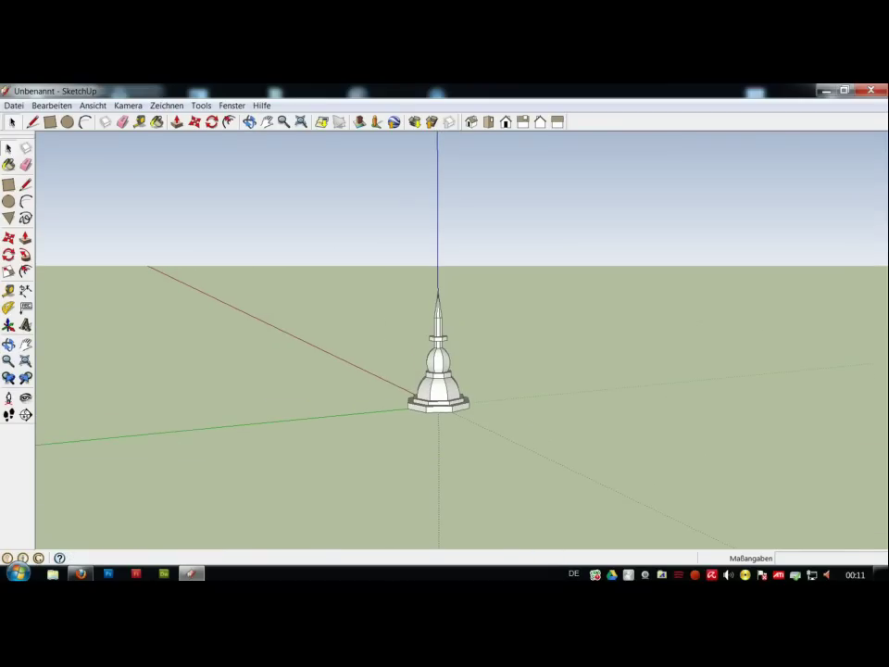
pyautogui.moveTo(501, 407); pyautogui.dragTo(609, 516, button='middle')
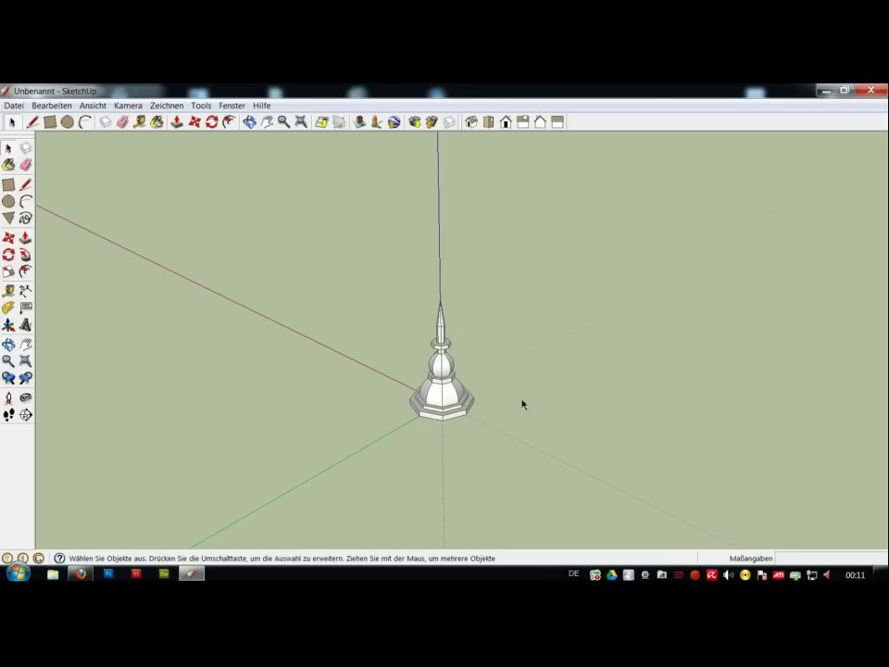
# Select the entire spire cap and move it straight up the blue axis, high above the origin
pyautogui.tripleClick(449, 401)
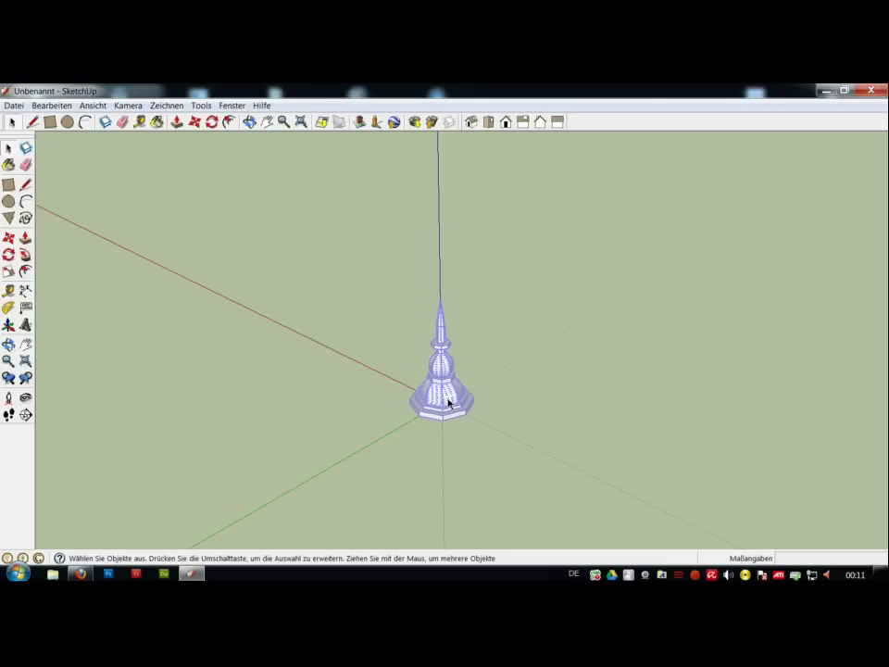
pyautogui.click(491, 457)
pyautogui.tripleClick(448, 396)
pyautogui.click(8, 237)
pyautogui.click(624, 455)
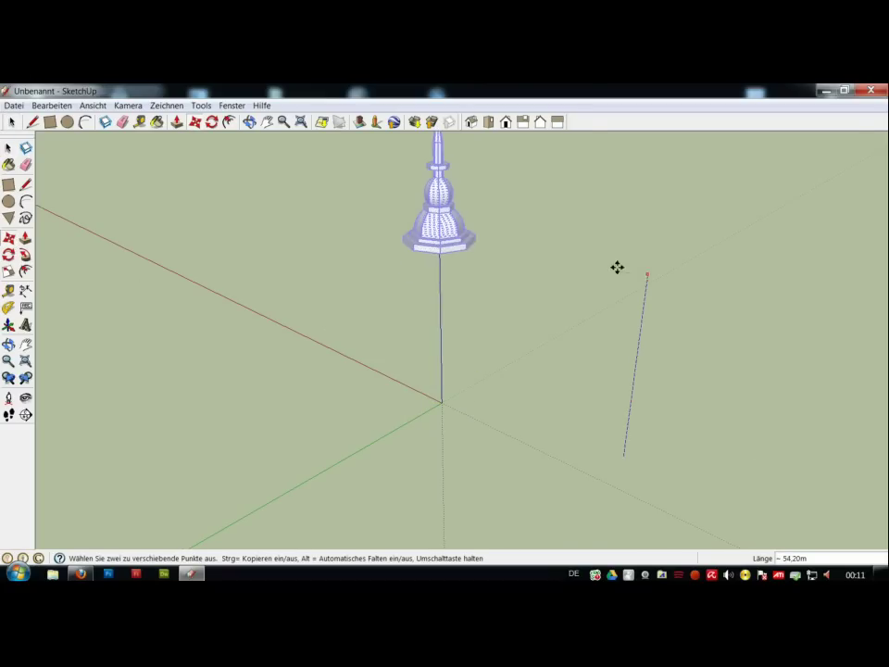
pyautogui.click(611, 169)
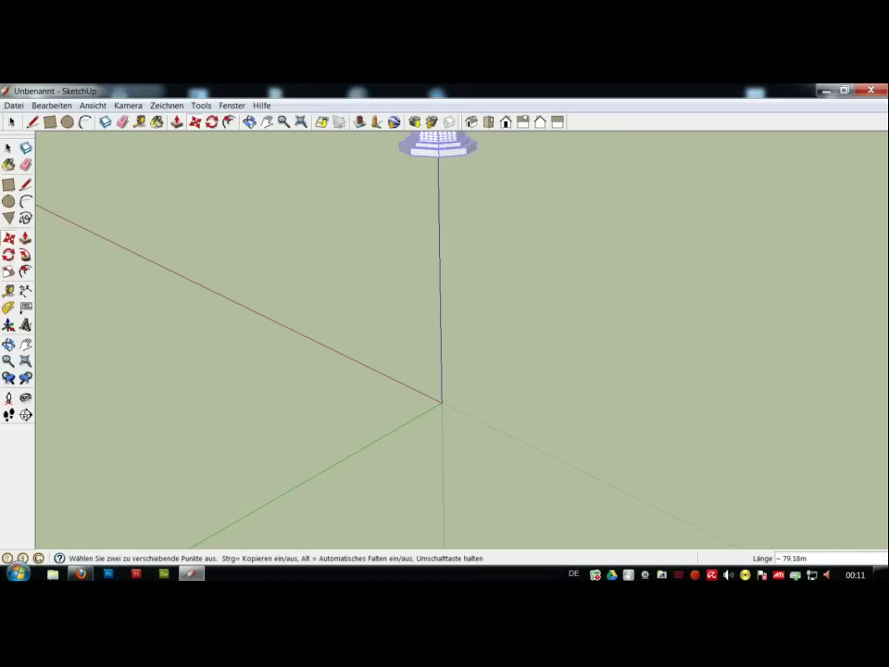
pyautogui.click(9, 148)
pyautogui.moveTo(441, 333)
pyautogui.mouseDown(button='middle')
pyautogui.moveTo(499, 340)
pyautogui.moveTo(460, 430)
pyautogui.moveTo(445, 246)
pyautogui.mouseUp(button='middle')
pyautogui.click(441, 387)
pyautogui.moveTo(502, 448); pyautogui.dragTo(464, 290, button='middle')
# Close the cap's open underside with a line to create a bottom face
pyautogui.scroll(2, 391, 387)
pyautogui.scroll(2, 289, 303)
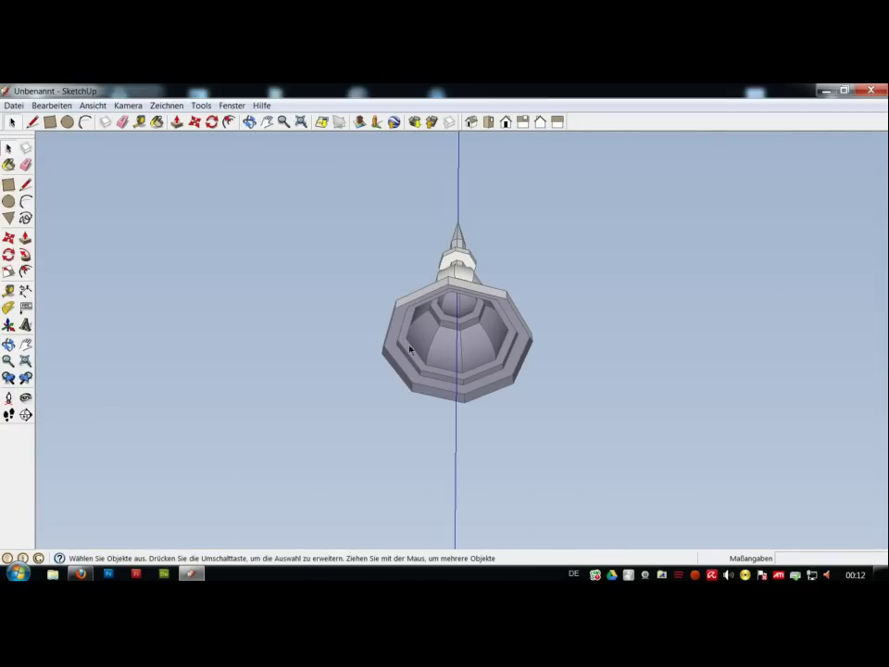
pyautogui.click(25, 184)
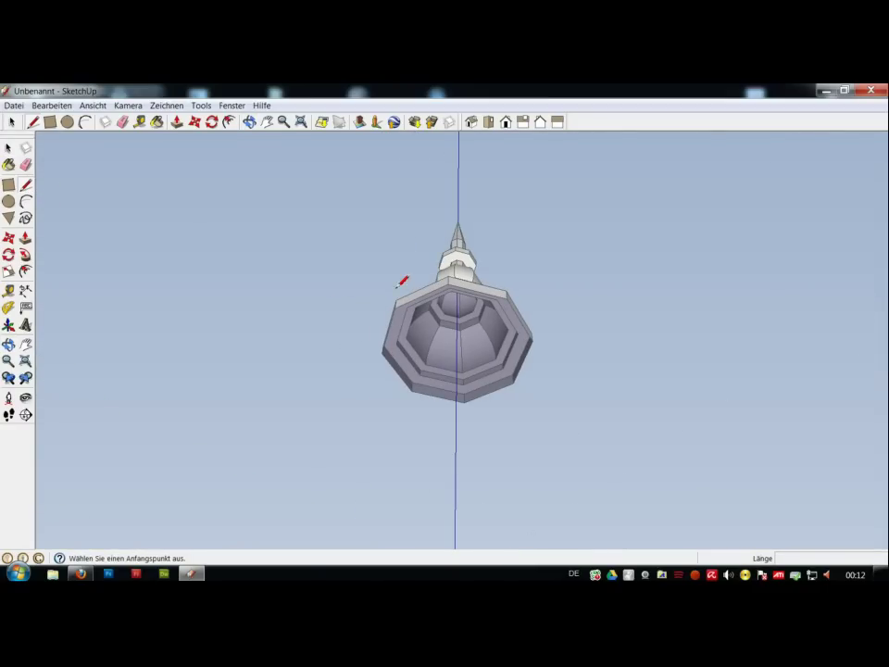
pyautogui.click(448, 282)
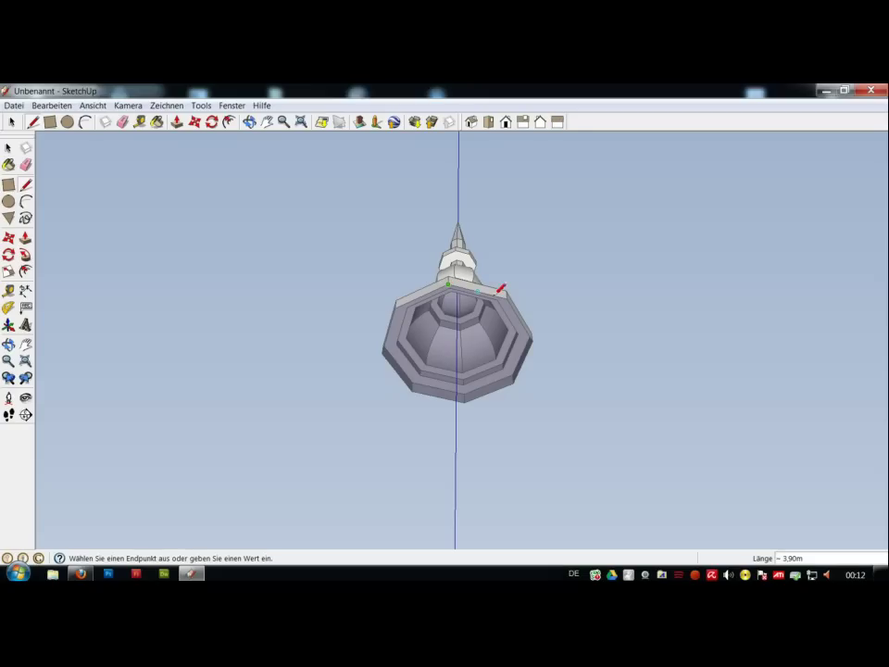
pyautogui.click(507, 297)
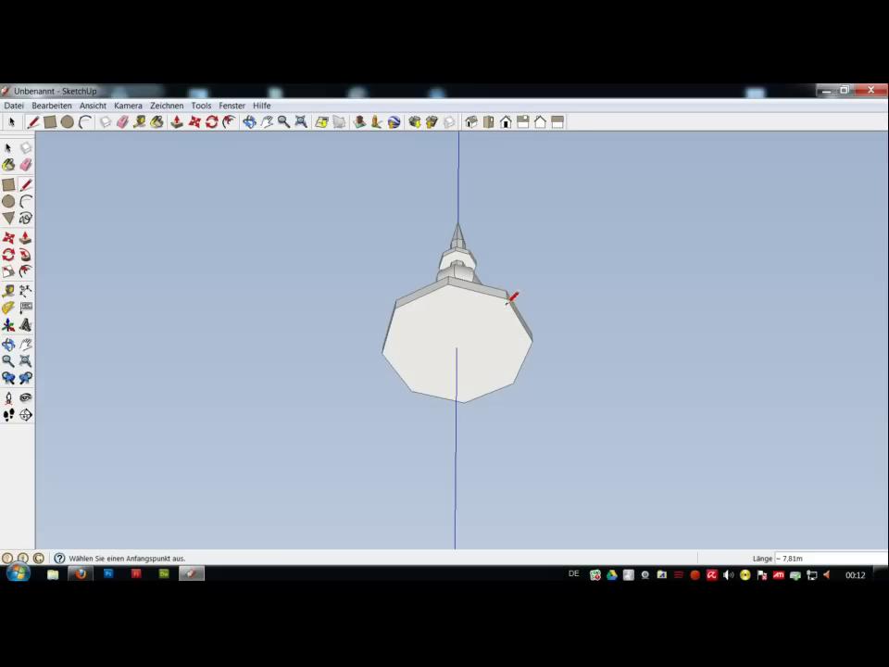
pyautogui.moveTo(625, 396); pyautogui.dragTo(312, 379, button='middle')
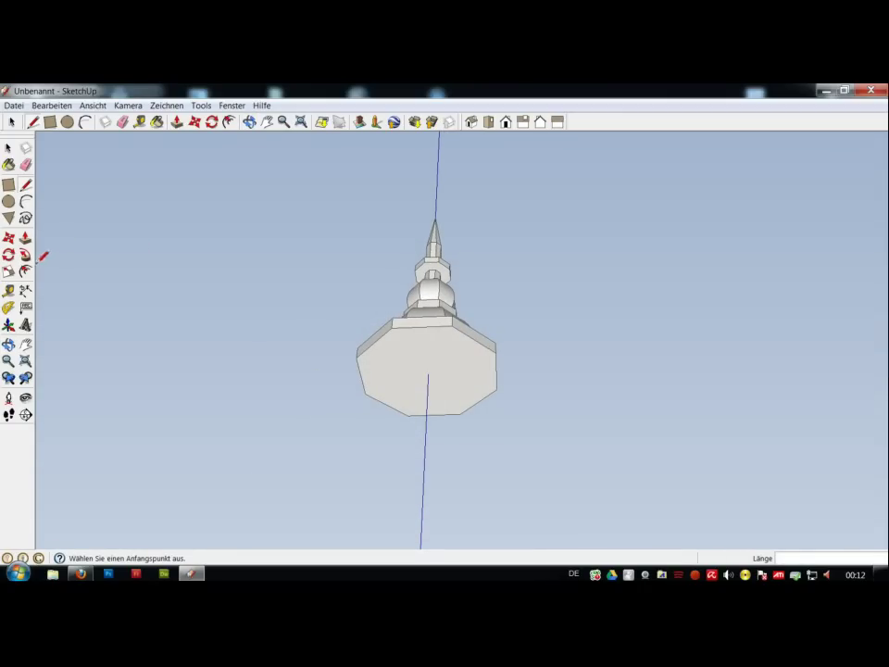
# Offset the underside face inward to make a smaller inner octagon
pyautogui.click(25, 272)
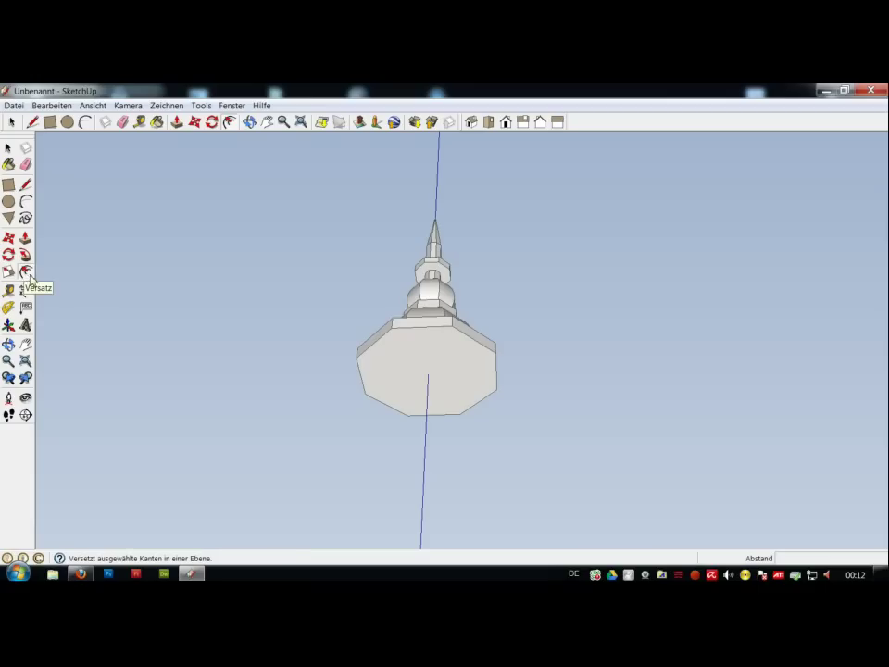
pyautogui.click(429, 335)
pyautogui.click(431, 345)
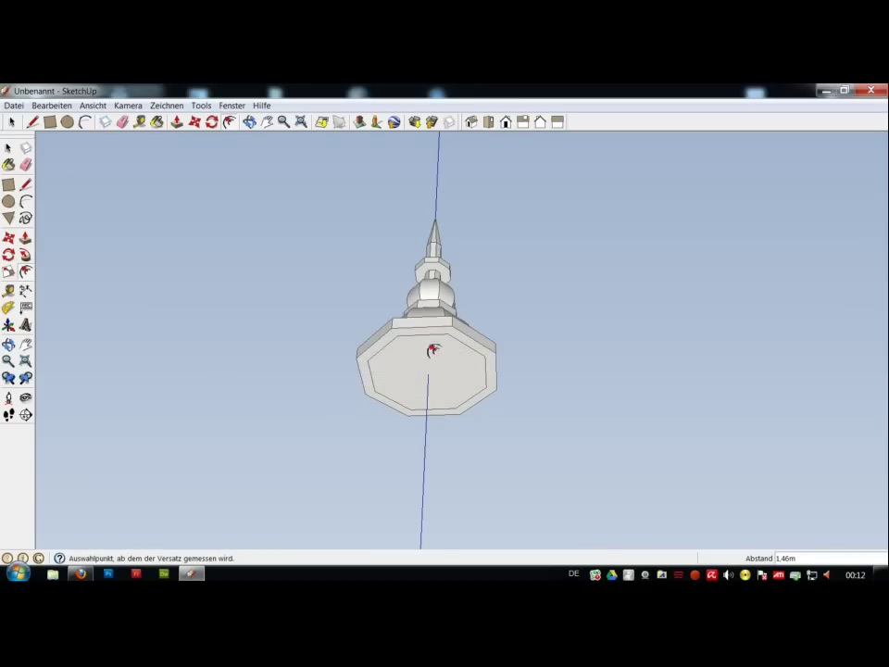
pyautogui.scroll(-2, 597, 409)
pyautogui.scroll(-2, 625, 419)
pyautogui.moveTo(631, 423)
pyautogui.mouseDown(button='middle')
pyautogui.moveTo(422, 455)
pyautogui.moveTo(297, 438)
pyautogui.mouseUp(button='middle')
# Push/pull the inner underside face downward into a tall octagonal shaft
pyautogui.click(25, 238)
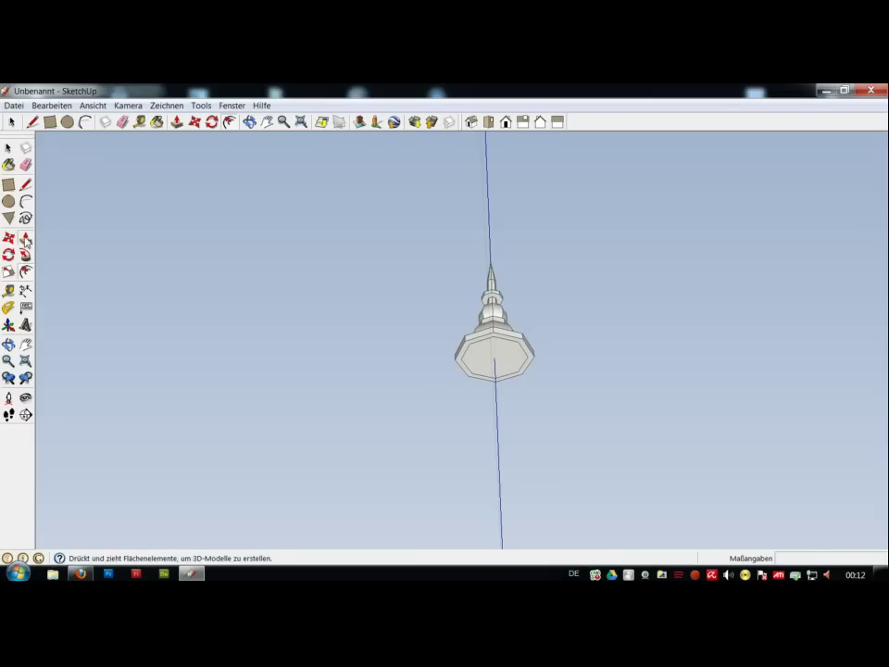
pyautogui.click(501, 365)
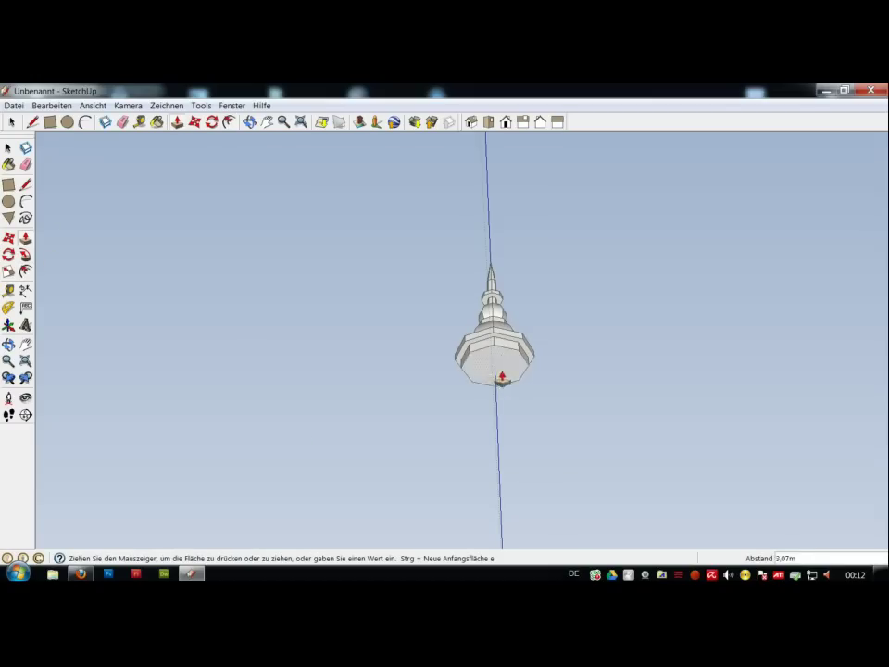
pyautogui.click(501, 480)
pyautogui.moveTo(639, 333)
pyautogui.mouseDown(button='middle')
pyautogui.moveTo(559, 436)
pyautogui.moveTo(601, 414)
pyautogui.mouseUp(button='middle')
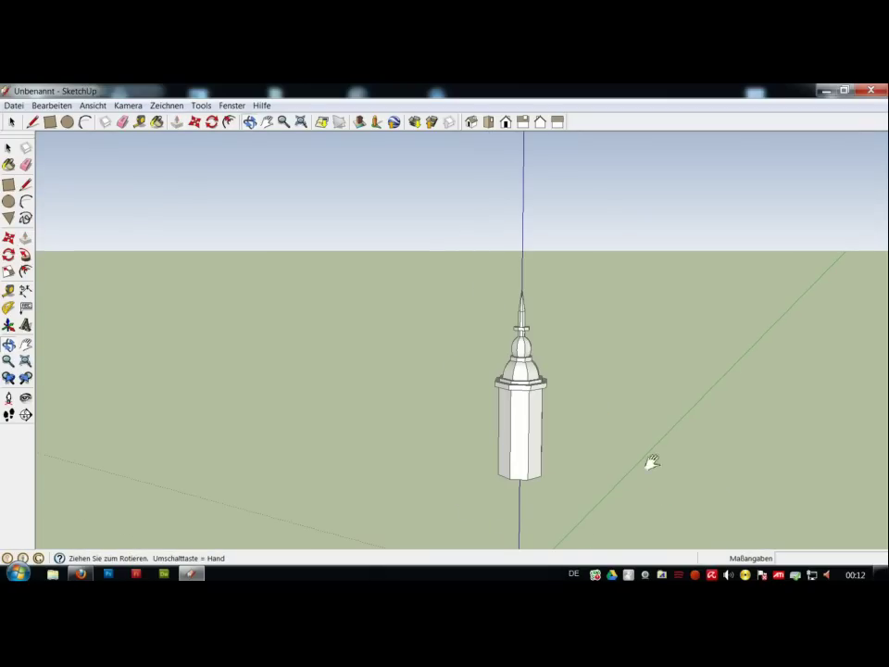
pyautogui.moveTo(671, 510); pyautogui.dragTo(596, 293, button='middle')
pyautogui.moveTo(603, 520)
pyautogui.mouseDown(button='middle')
pyautogui.moveTo(522, 325)
pyautogui.moveTo(522, 400)
pyautogui.mouseUp(button='middle')
# Pull the shaft's bottom face down to ground level at the origin and select the whole tower
pyautogui.click(498, 370)
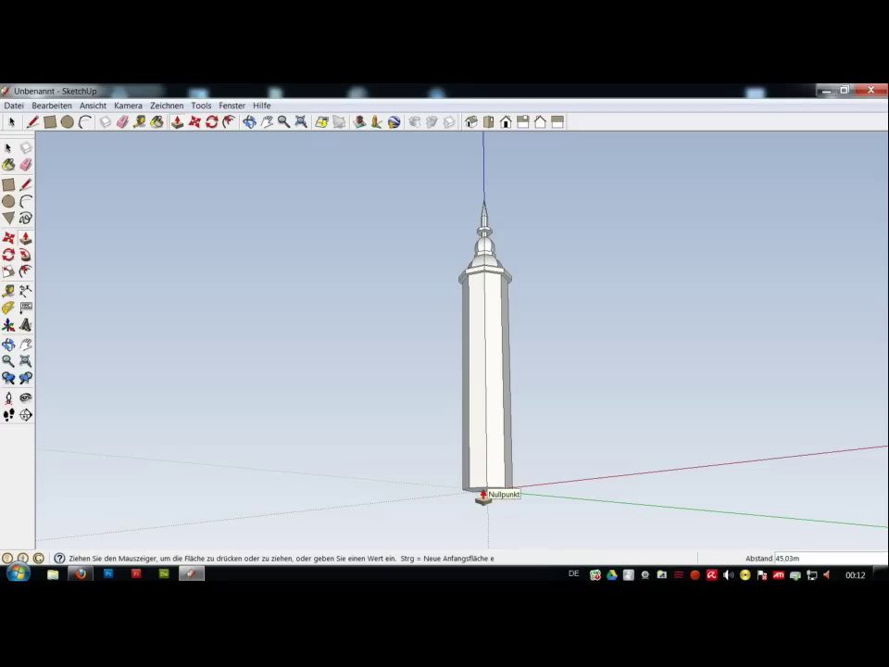
pyautogui.click(543, 494)
pyautogui.moveTo(599, 371)
pyautogui.mouseDown(button='middle')
pyautogui.moveTo(621, 421)
pyautogui.moveTo(611, 520)
pyautogui.mouseUp(button='middle')
pyautogui.scroll(-3, 619, 508)
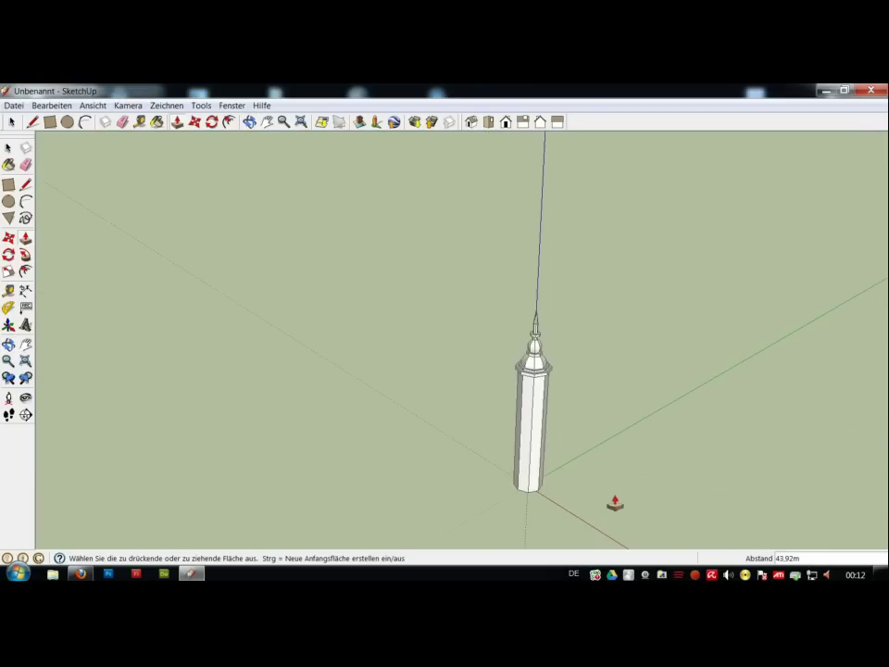
pyautogui.scroll(-1, 614, 502)
pyautogui.click(8, 148)
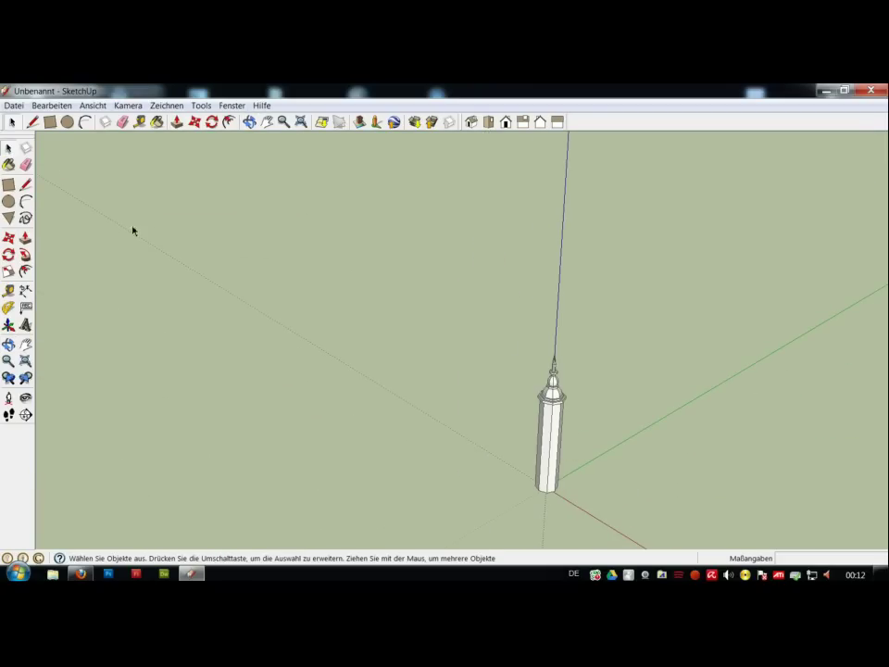
pyautogui.moveTo(633, 500)
pyautogui.keyDown('shift'); pyautogui.mouseDown(button='middle')
pyautogui.moveTo(629, 486)
pyautogui.moveTo(471, 371)
pyautogui.moveTo(471, 389)
pyautogui.mouseUp(button='middle'); pyautogui.keyUp('shift')
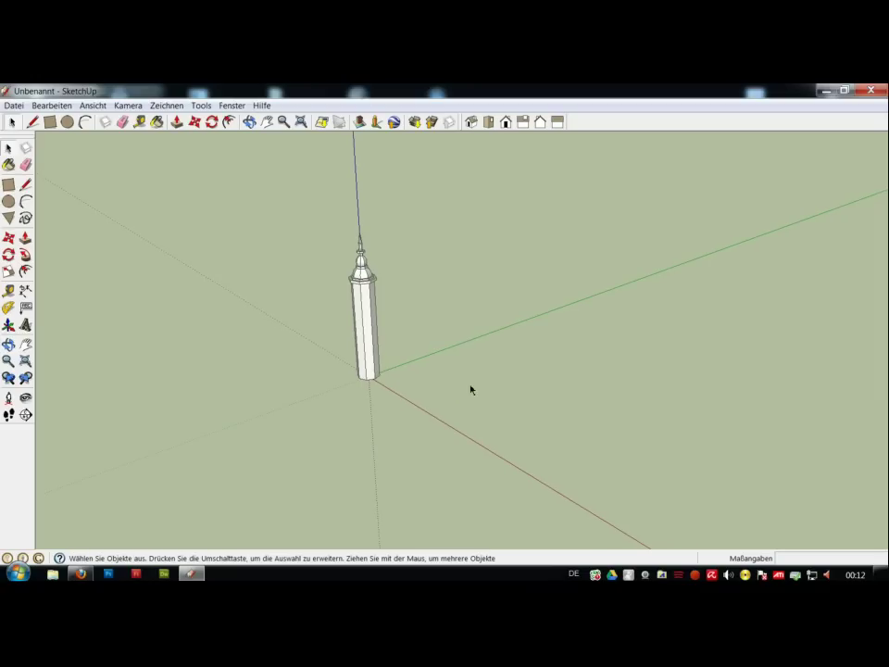
pyautogui.click(372, 369)
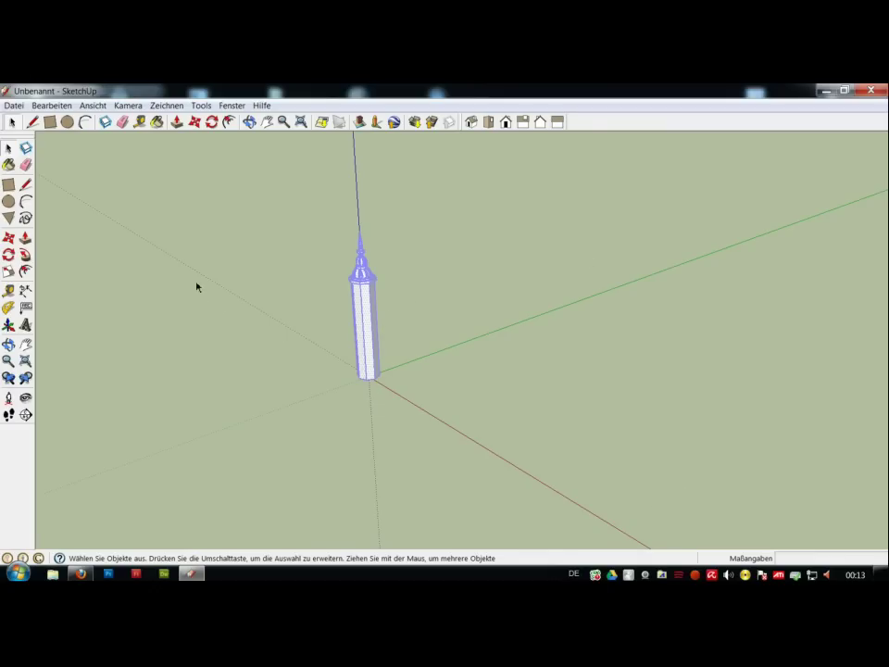
# Group the tower with Bearbeiten > Gruppieren, then convert it via Komponente erstellen
pyautogui.click(50, 105)
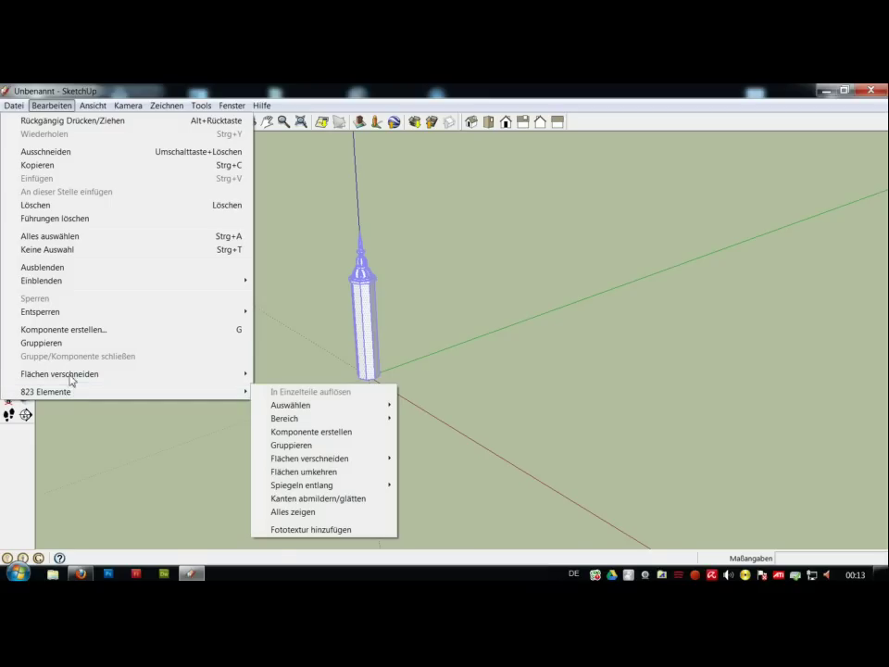
pyautogui.click(65, 343)
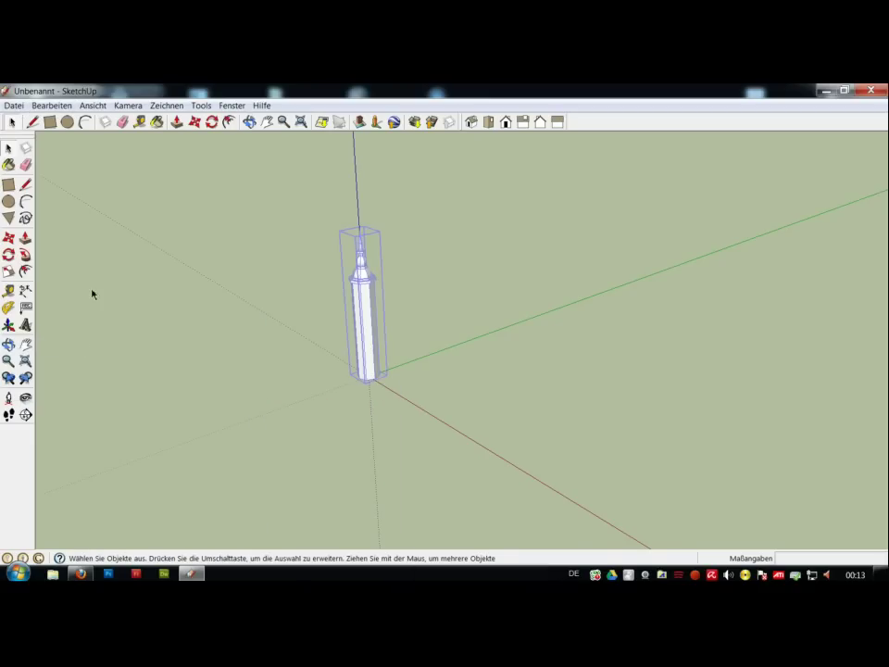
pyautogui.click(51, 106)
pyautogui.moveTo(81, 392)
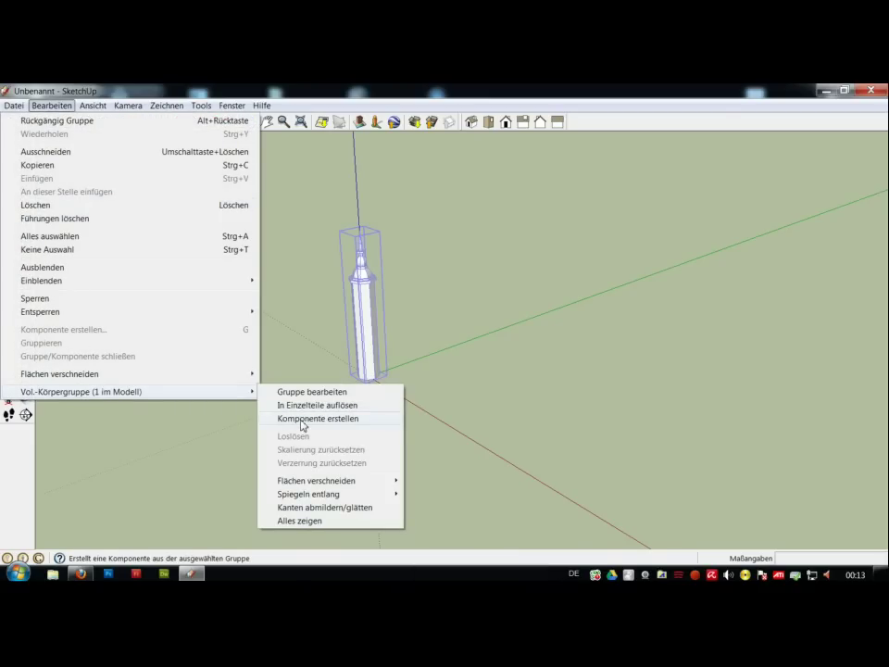
pyautogui.click(304, 422)
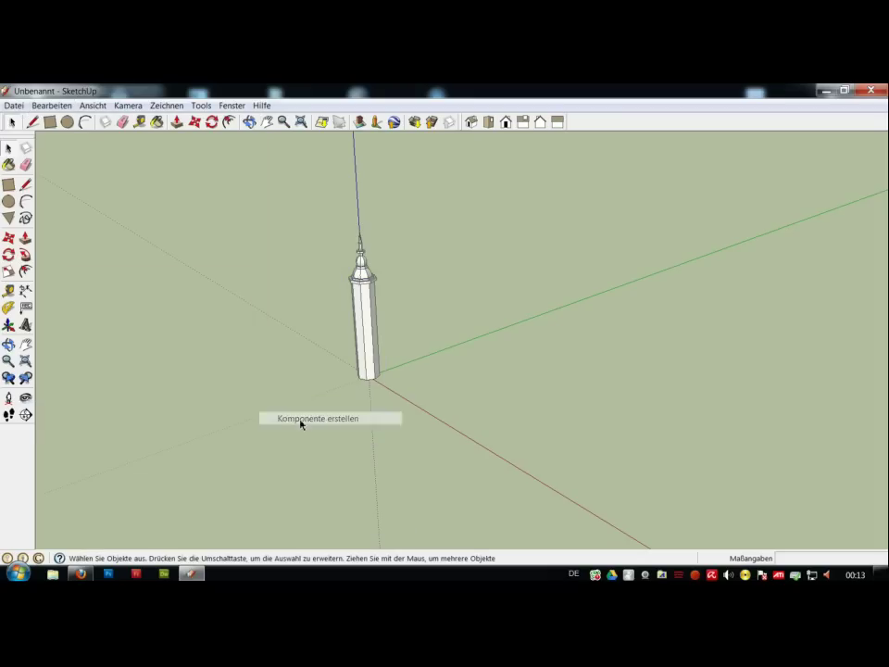
pyautogui.click(369, 349)
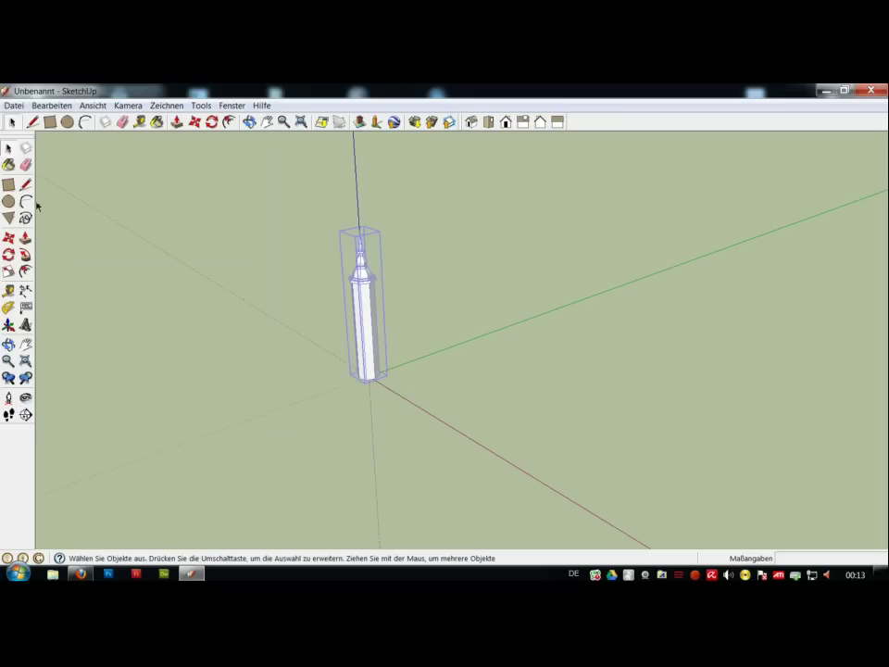
pyautogui.scroll(-3, 494, 317)
pyautogui.moveTo(606, 450); pyautogui.dragTo(428, 341, button='middle')
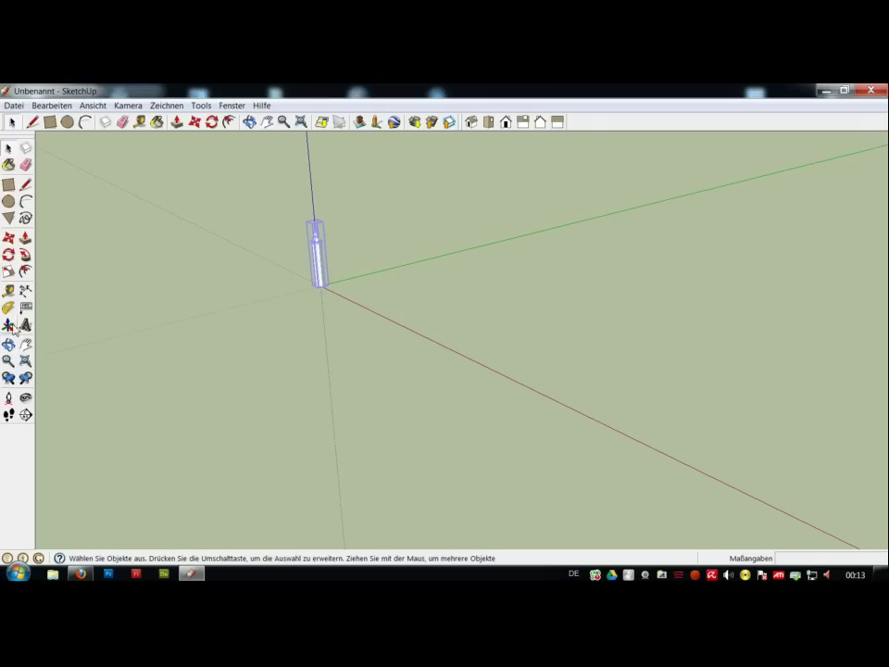
# Rotate-copy the spire column 180° about a centre point on the red axis
pyautogui.click(8, 255)
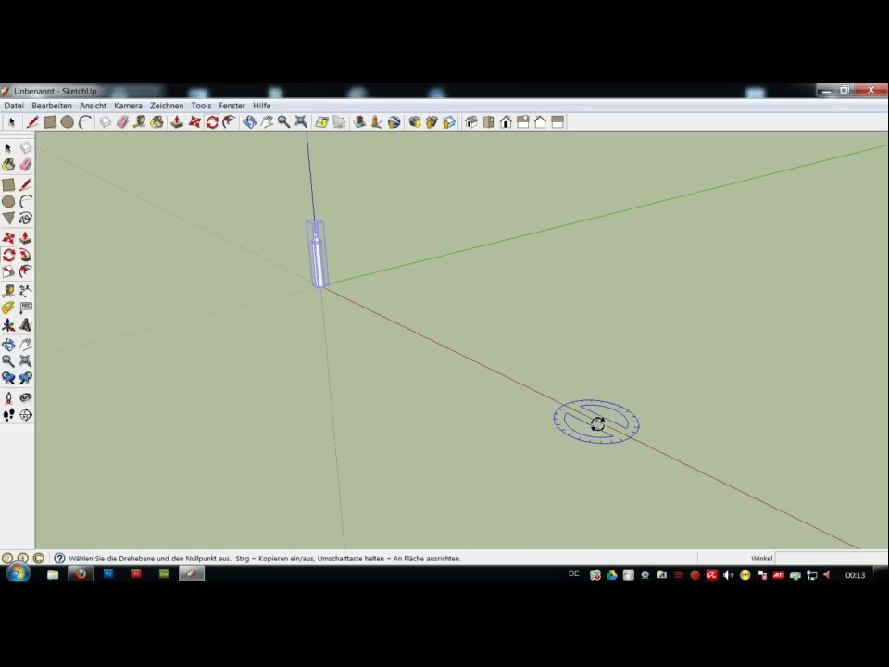
pyautogui.scroll(-1, 515, 385)
pyautogui.scroll(-1, 511, 389)
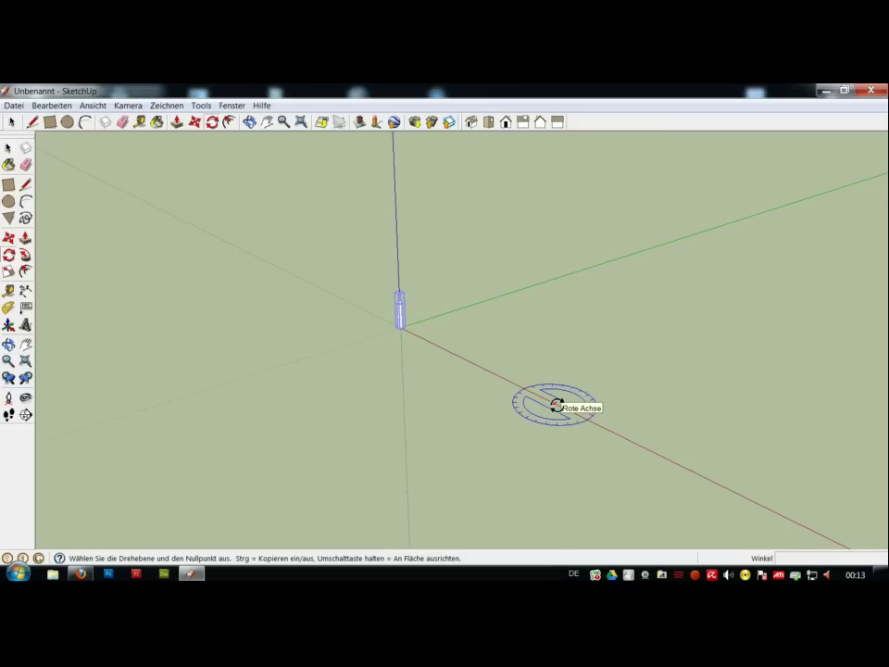
pyautogui.click(555, 405)
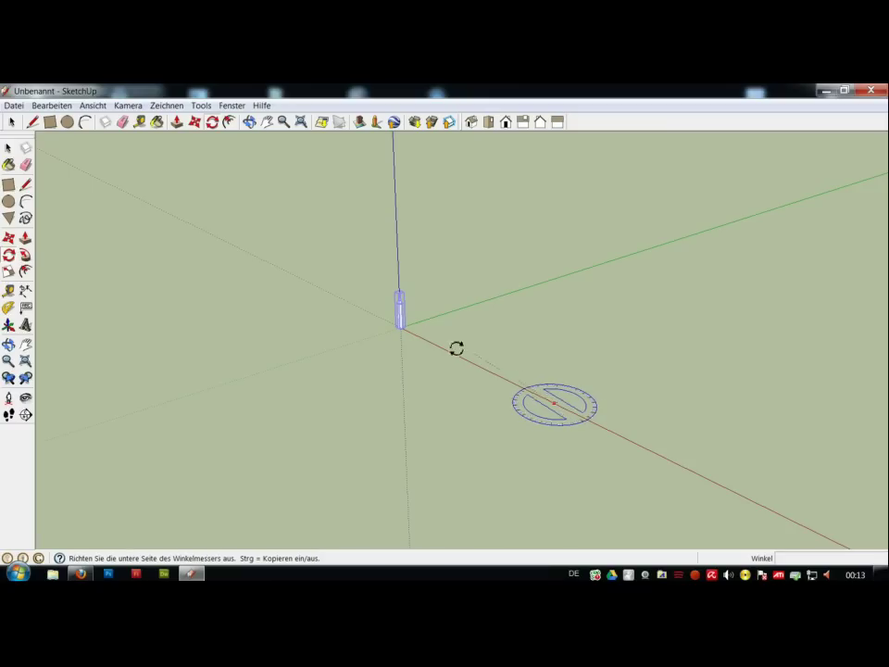
pyautogui.click(401, 326)
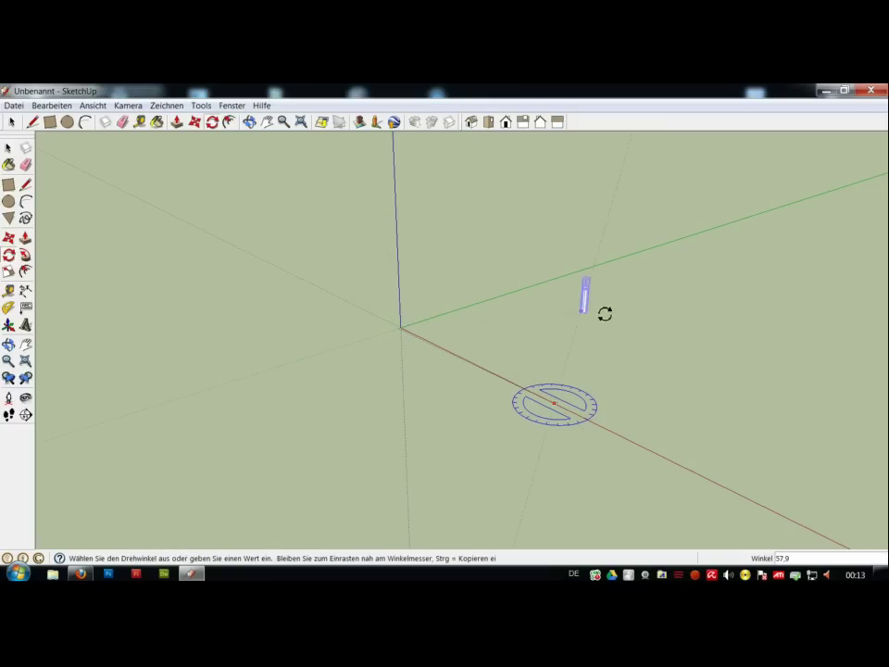
pyautogui.press('ctrl')
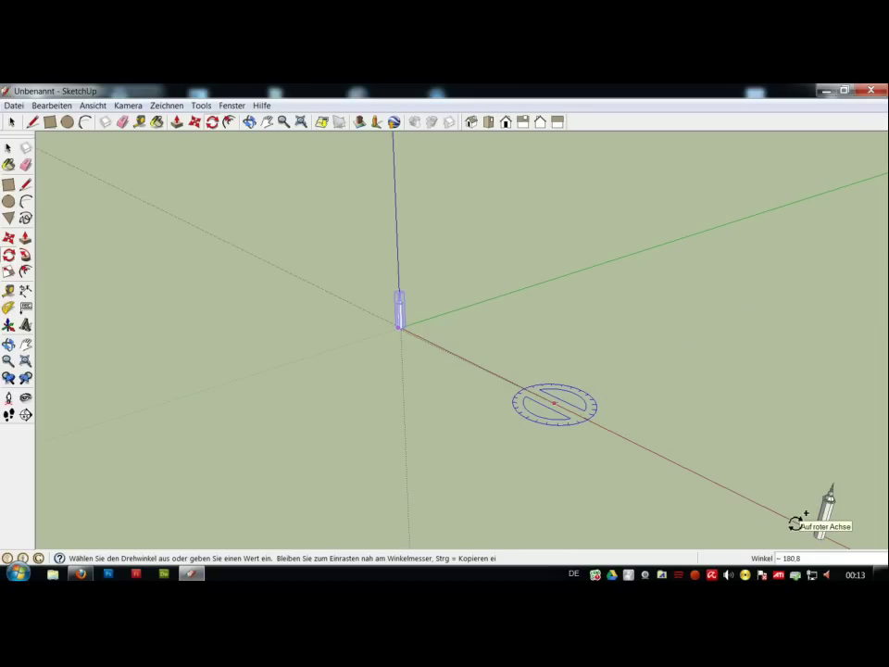
pyautogui.click(794, 523)
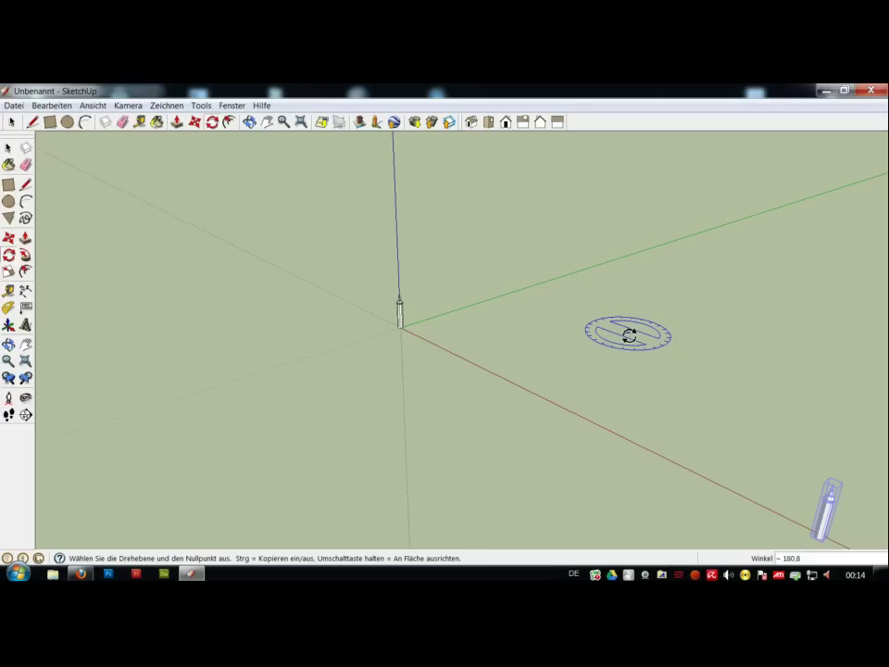
# Turn the rotated copy into an evenly spaced array of 16 divisions
pyautogui.write('16')
pyautogui.press('Return')
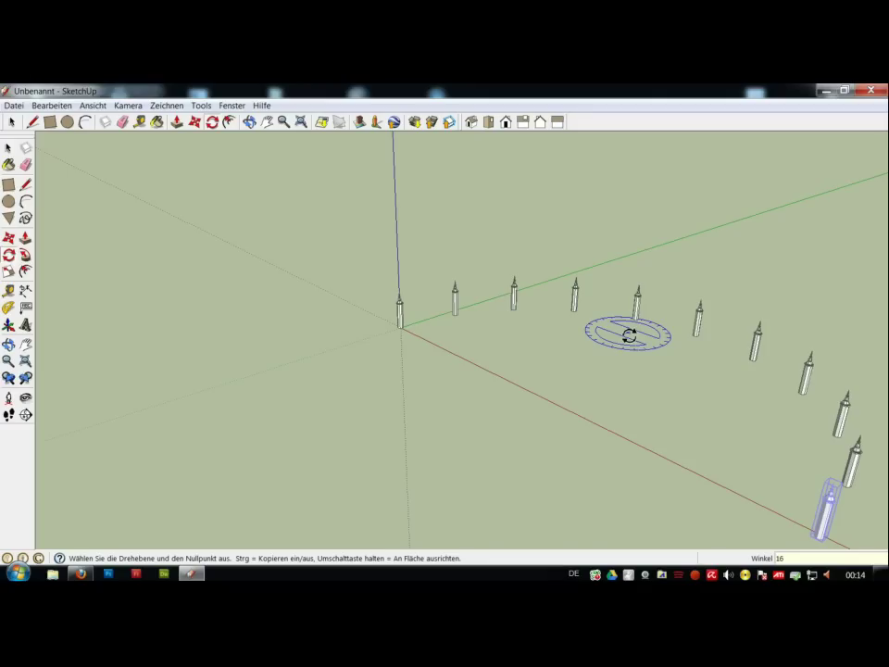
pyautogui.write('/')
pyautogui.press('Return')
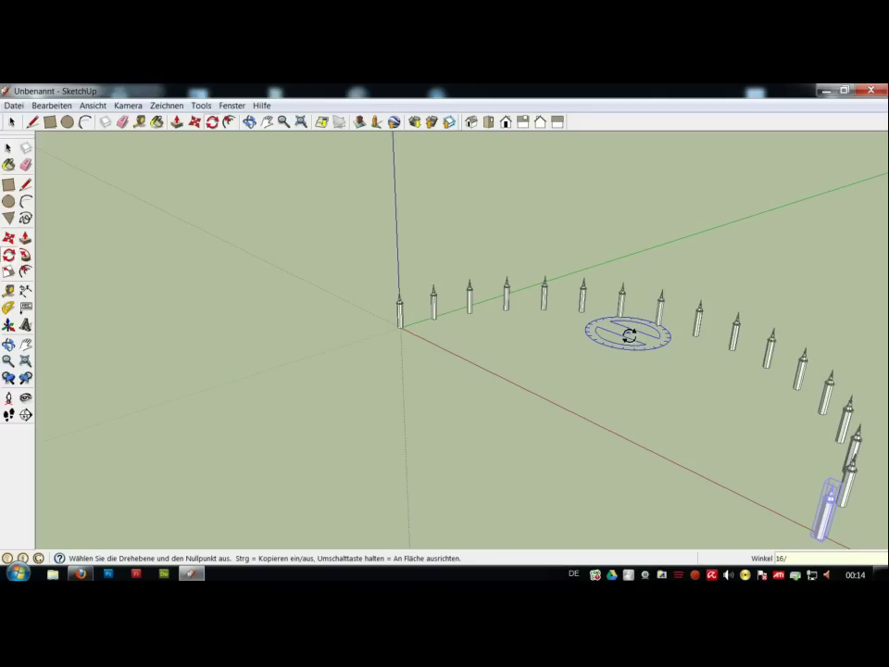
pyautogui.click(9, 148)
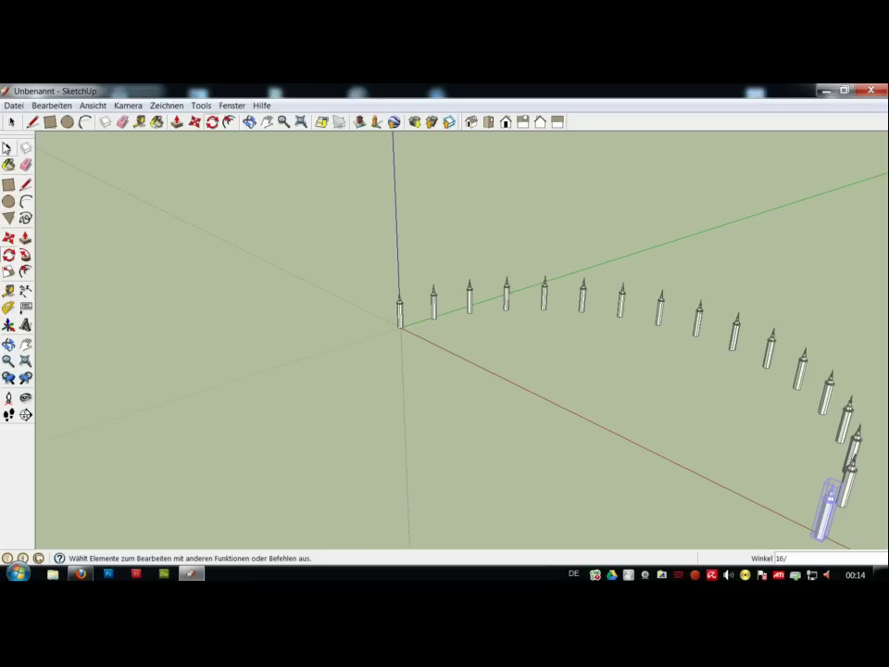
pyautogui.moveTo(396, 414); pyautogui.dragTo(698, 370, button='middle')
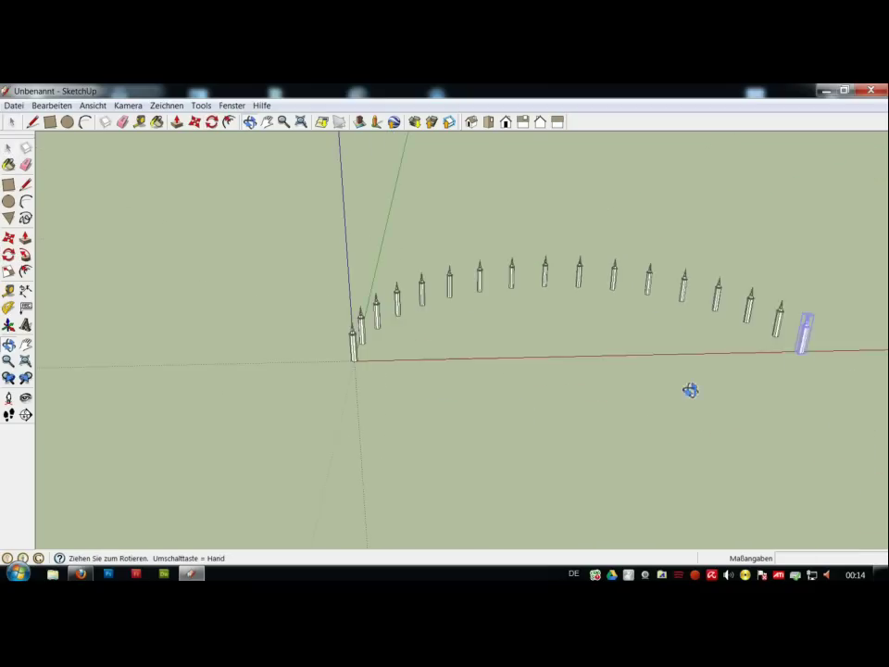
pyautogui.moveTo(697, 448); pyautogui.dragTo(98, 509, button='middle')
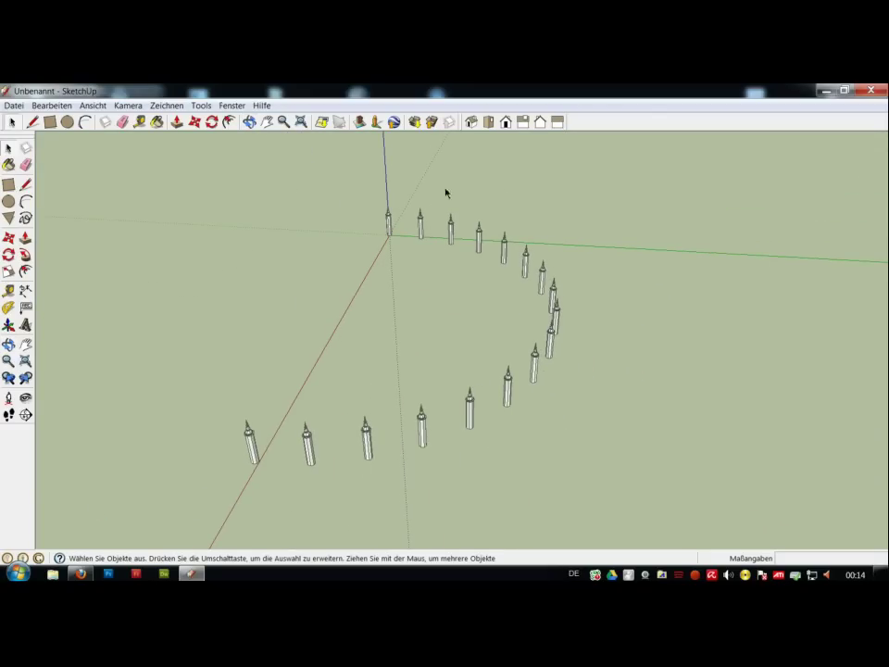
pyautogui.scroll(-2, 440, 349)
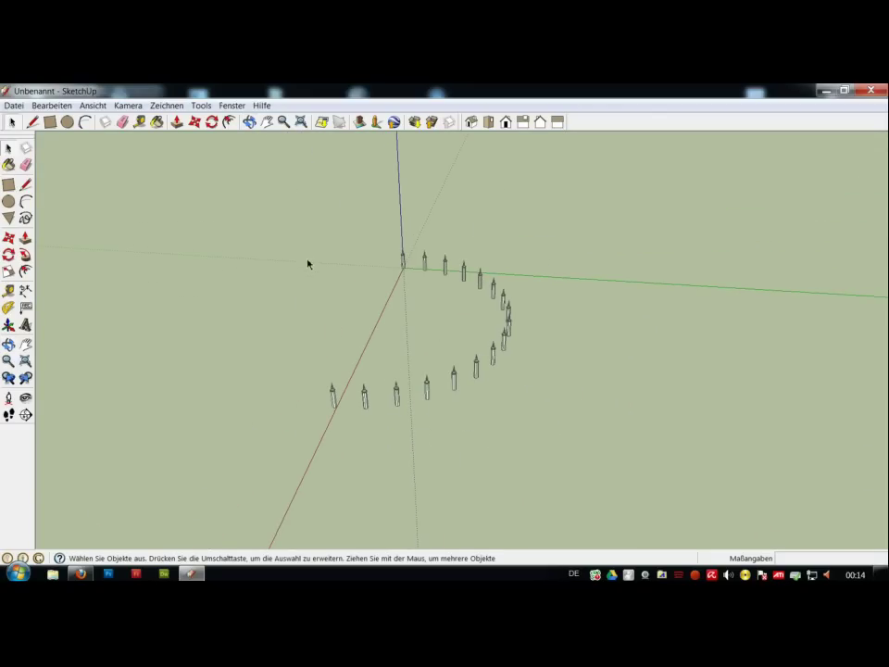
pyautogui.scroll(2, 414, 368)
pyautogui.scroll(3, 418, 367)
pyautogui.moveTo(561, 454)
pyautogui.mouseDown(button='middle')
pyautogui.moveTo(561, 354)
pyautogui.moveTo(561, 415)
pyautogui.mouseUp(button='middle')
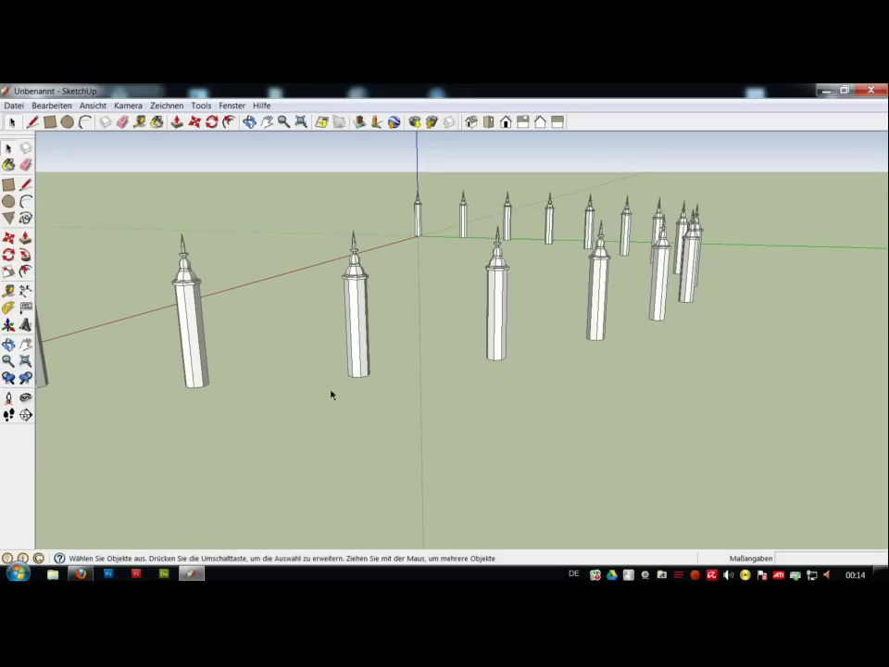
pyautogui.moveTo(144, 427)
pyautogui.mouseDown(button='middle')
pyautogui.moveTo(292, 420)
pyautogui.moveTo(552, 429)
pyautogui.moveTo(557, 390)
pyautogui.mouseUp(button='middle')
# Open the spire column component for editing and bring its base into view
pyautogui.click(309, 328)
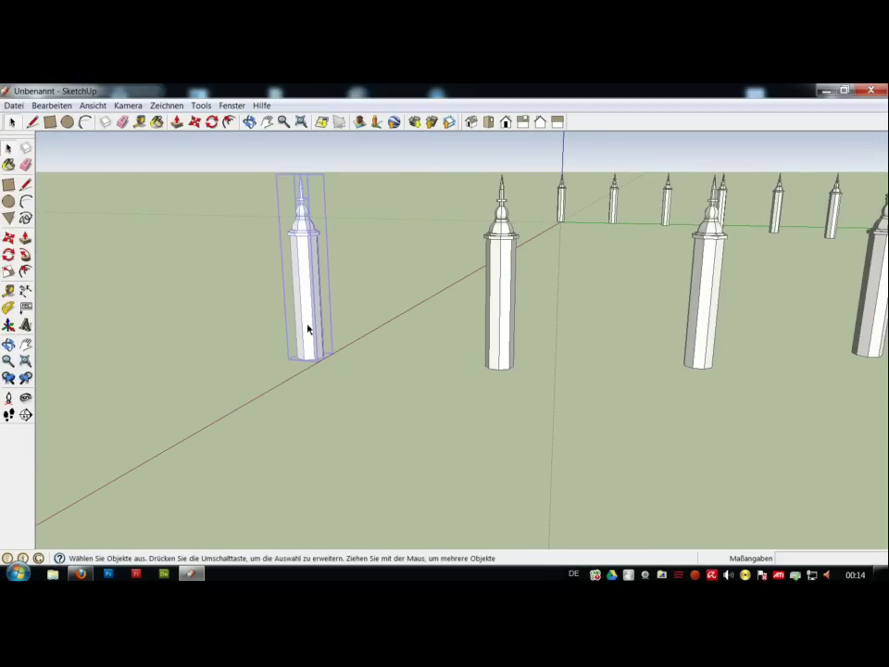
pyautogui.doubleClick(308, 329)
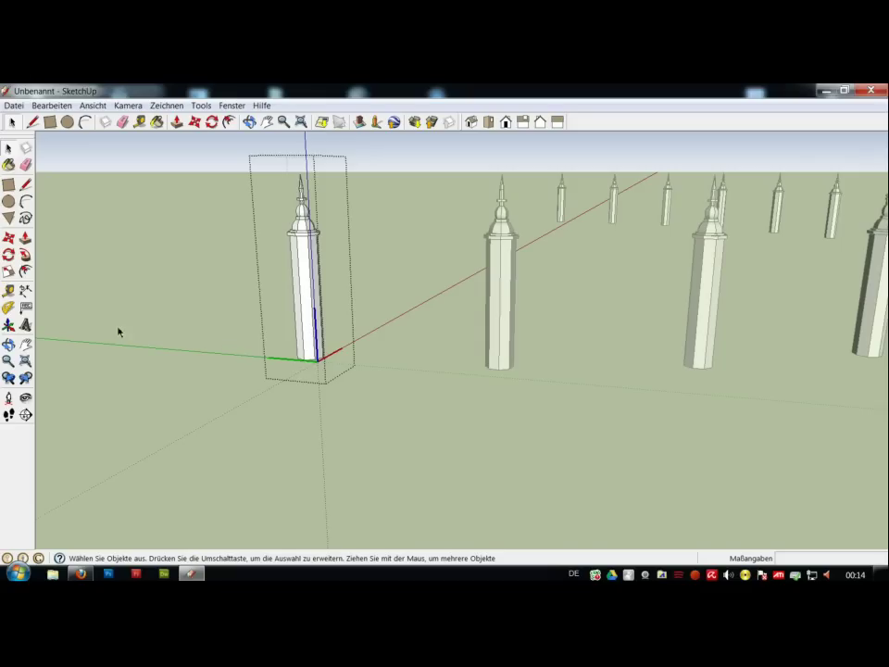
pyautogui.click(25, 271)
pyautogui.scroll(3, 282, 373)
pyautogui.scroll(2, 361, 352)
pyautogui.scroll(-3, 444, 321)
pyautogui.moveTo(470, 320)
pyautogui.mouseDown(button='middle')
pyautogui.moveTo(493, 406)
pyautogui.moveTo(531, 291)
pyautogui.moveTo(470, 332)
pyautogui.mouseUp(button='middle')
pyautogui.scroll(3, 469, 343)
# Undo an accidental inset offset made on the column's side face
pyautogui.click(277, 317)
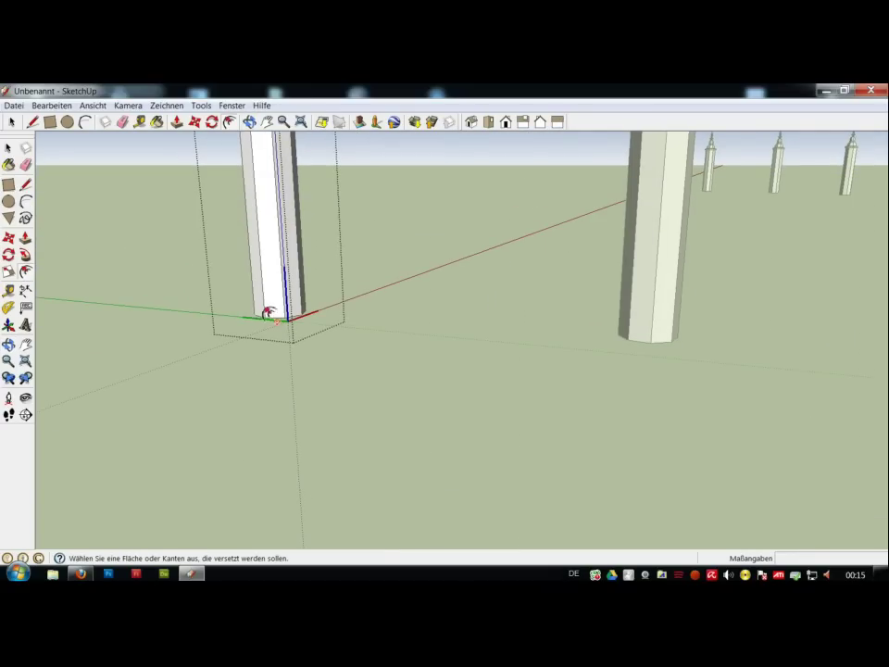
pyautogui.click(278, 320)
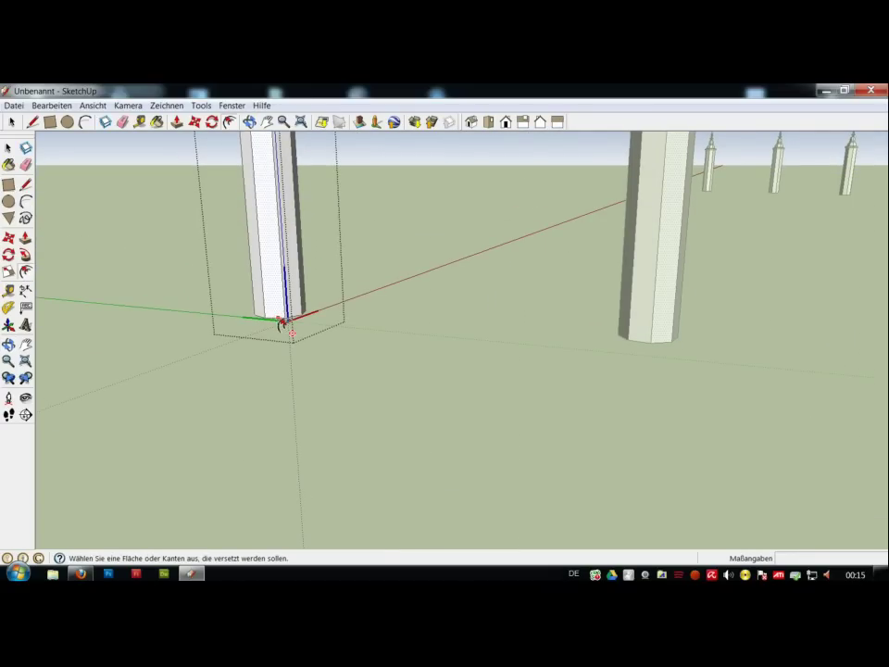
pyautogui.moveTo(264, 320)
pyautogui.mouseDown(button='middle')
pyautogui.moveTo(214, 325)
pyautogui.moveTo(269, 333)
pyautogui.mouseUp(button='middle')
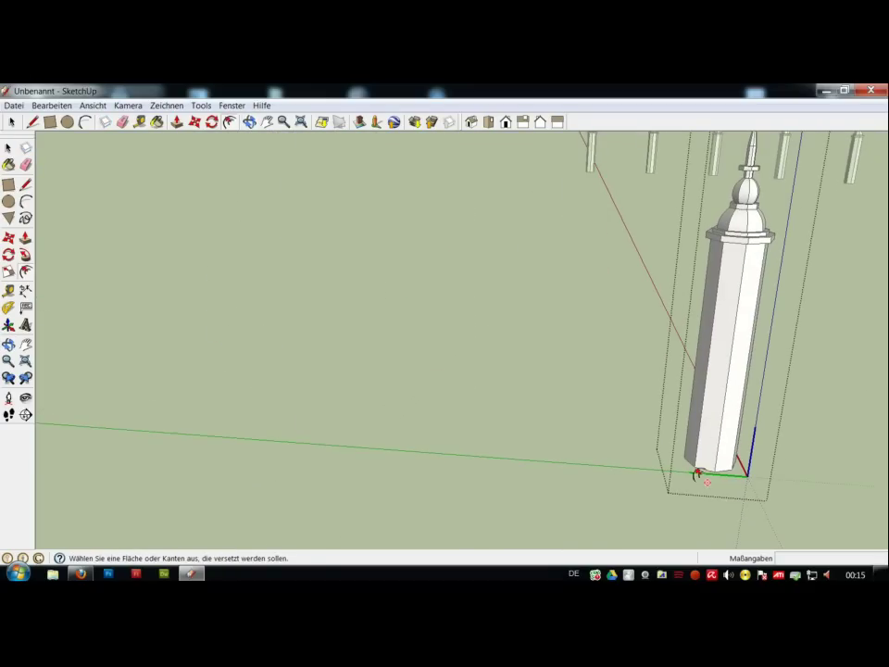
pyautogui.moveTo(694, 465)
pyautogui.mouseDown(button='middle')
pyautogui.moveTo(763, 490)
pyautogui.moveTo(786, 482)
pyautogui.moveTo(512, 433)
pyautogui.moveTo(325, 361)
pyautogui.moveTo(174, 281)
pyautogui.moveTo(125, 229)
pyautogui.mouseUp(button='middle')
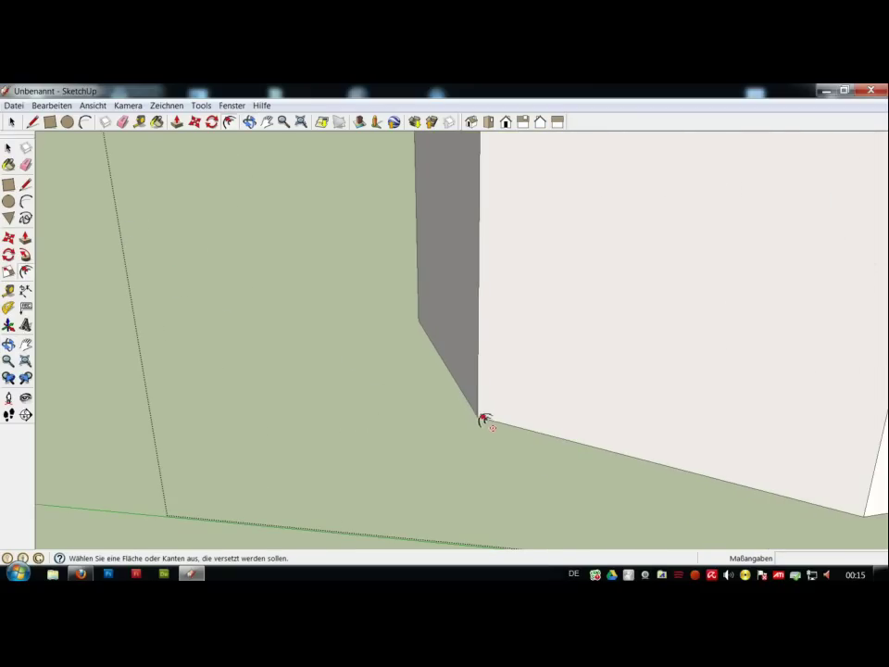
pyautogui.click(515, 424)
pyautogui.click(517, 425)
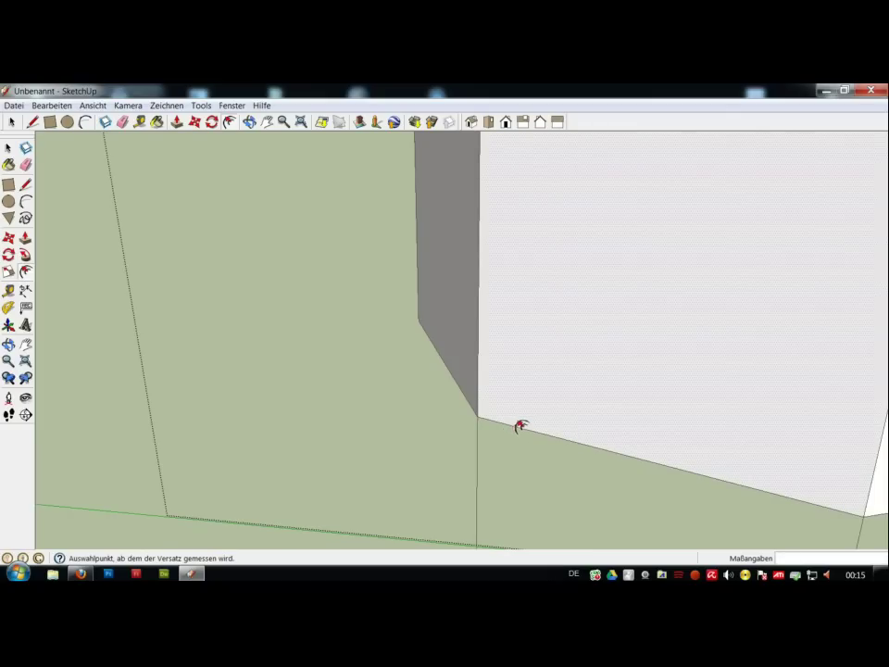
pyautogui.click(462, 446)
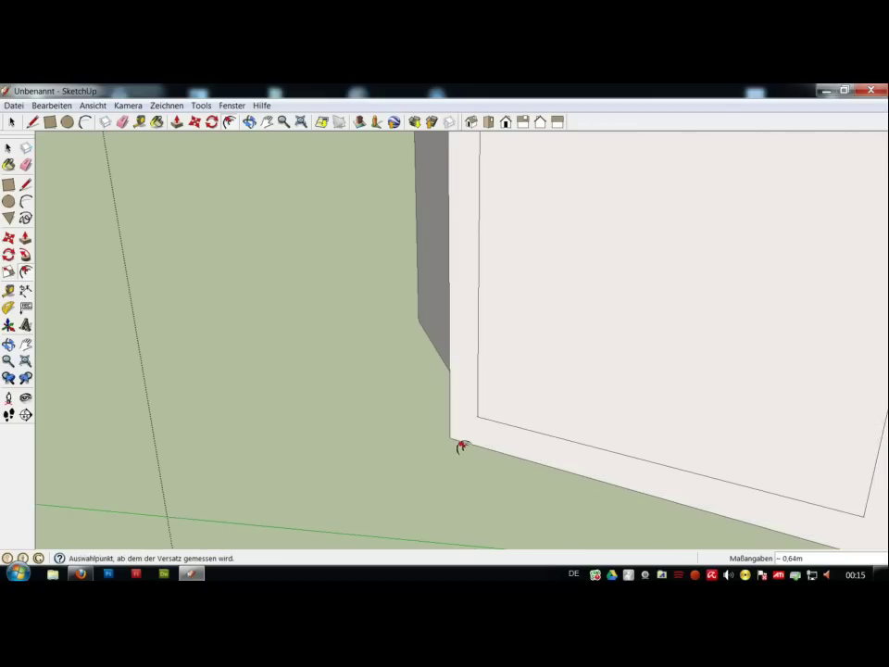
pyautogui.click(42, 107)
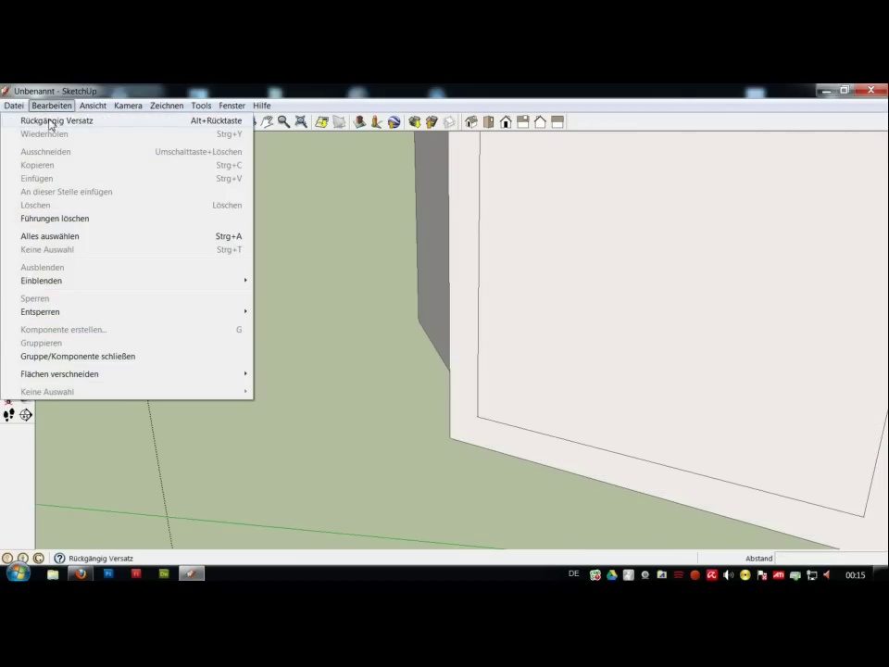
pyautogui.click(54, 121)
# Offset the column's bottom face outward into a wider octagon ring and begin raising it
pyautogui.moveTo(391, 407); pyautogui.dragTo(520, 449, button='middle')
pyautogui.scroll(-5, 602, 494)
pyautogui.moveTo(651, 512)
pyautogui.mouseDown(button='middle')
pyautogui.moveTo(575, 432)
pyautogui.moveTo(607, 516)
pyautogui.moveTo(573, 453)
pyautogui.moveTo(561, 384)
pyautogui.mouseUp(button='middle')
pyautogui.press('Escape')
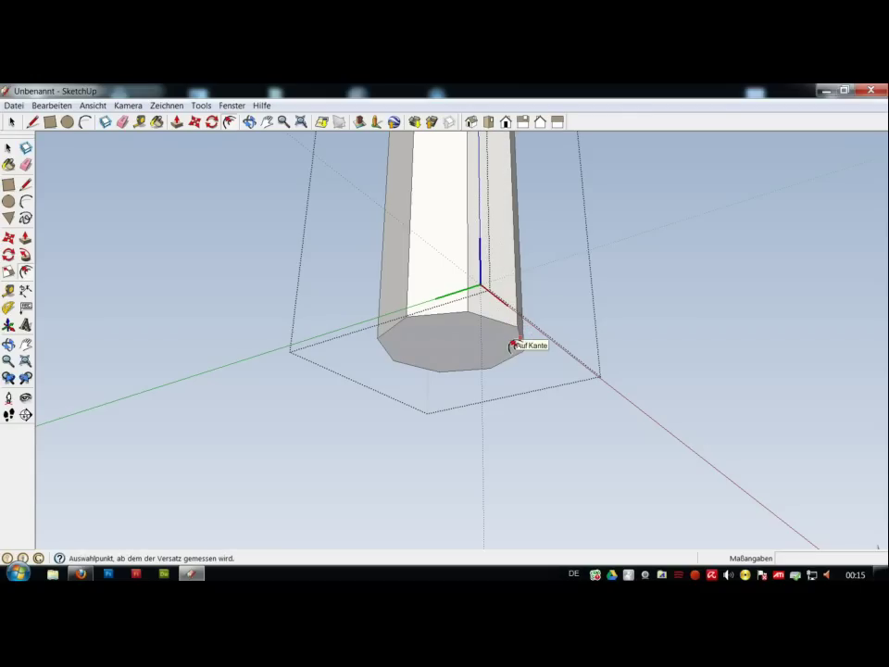
pyautogui.click(520, 345)
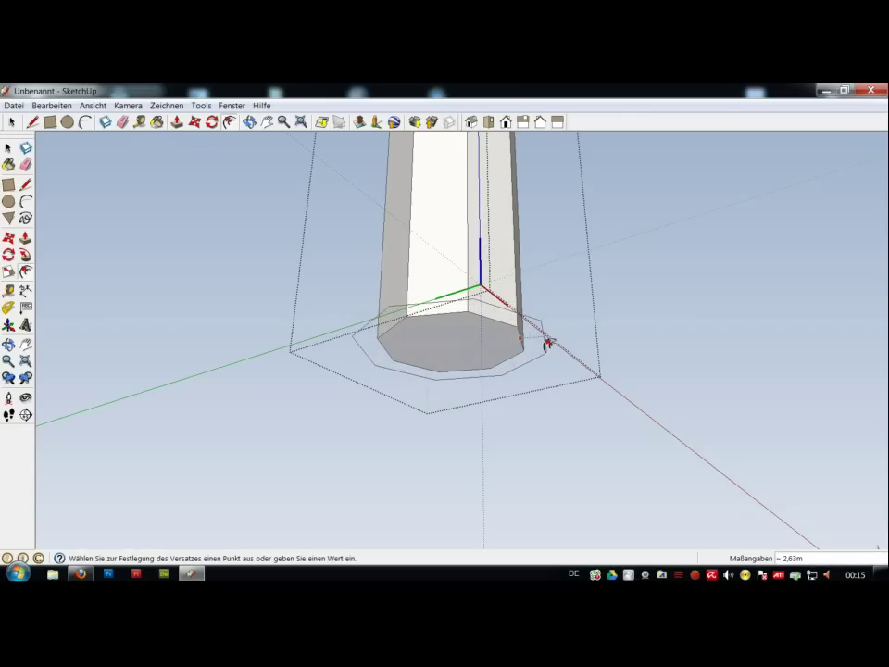
pyautogui.click(548, 345)
pyautogui.moveTo(685, 328)
pyautogui.mouseDown(button='middle')
pyautogui.moveTo(625, 377)
pyautogui.moveTo(526, 520)
pyautogui.mouseUp(button='middle')
pyautogui.click(25, 237)
pyautogui.click(366, 349)
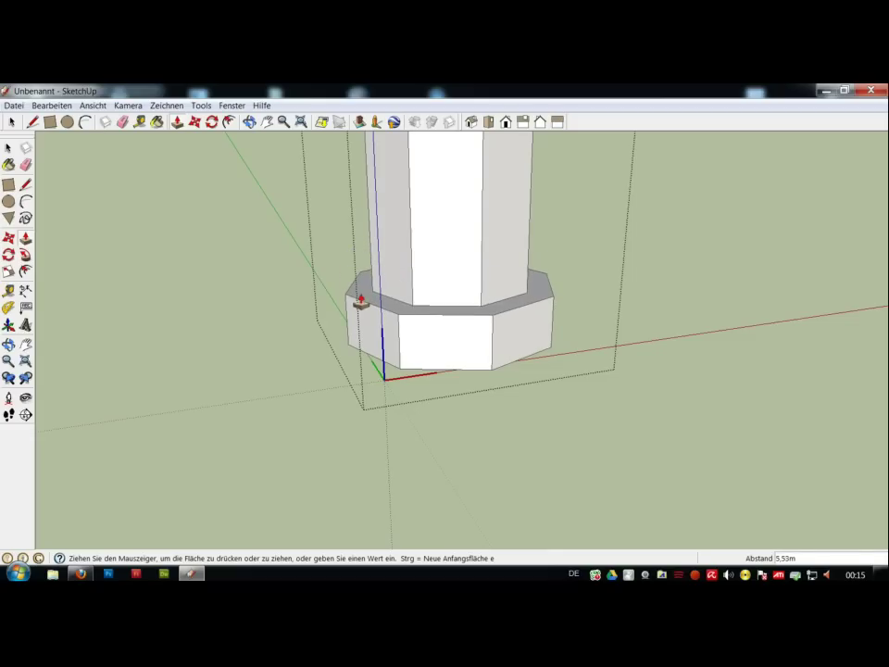
# Fix the octagonal plinth's height and close the column component
pyautogui.click(361, 290)
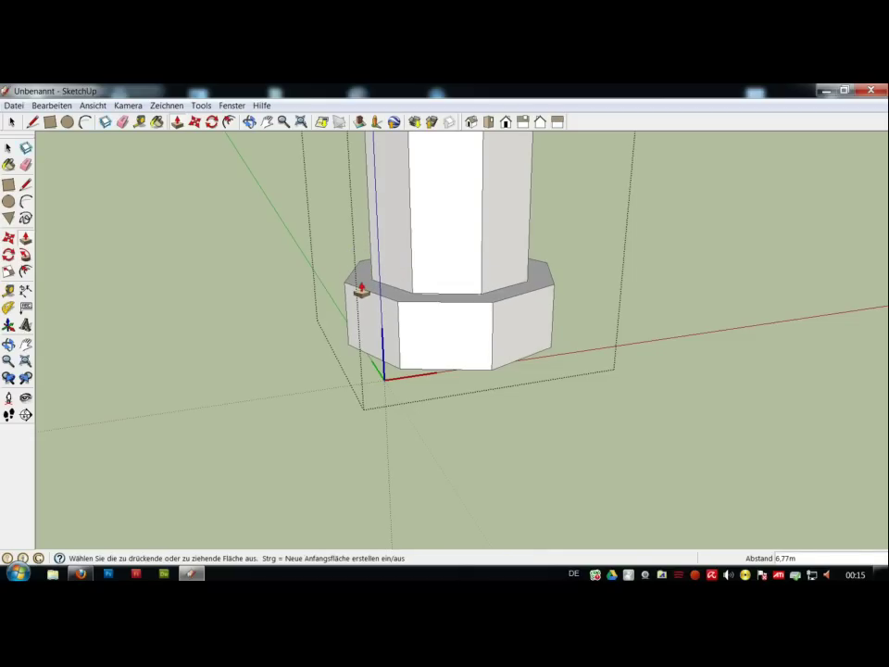
pyautogui.click(11, 122)
pyautogui.click(199, 347)
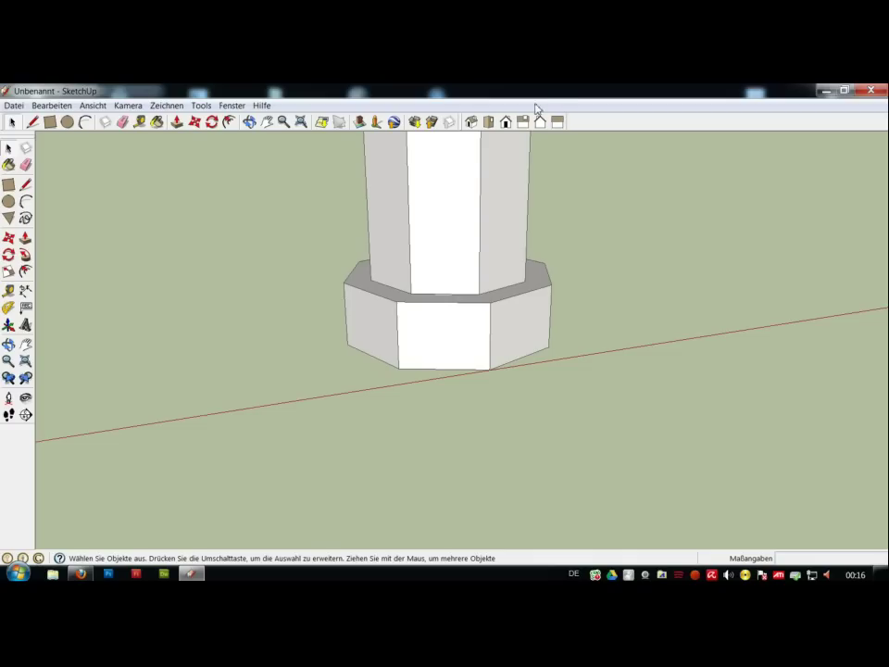
pyautogui.scroll(-3, 699, 343)
pyautogui.scroll(-4, 697, 351)
pyautogui.moveTo(730, 437)
pyautogui.mouseDown(button='middle')
pyautogui.moveTo(614, 401)
pyautogui.moveTo(466, 408)
pyautogui.mouseUp(button='middle')
pyautogui.scroll(-2, 467, 408)
pyautogui.scroll(-2, 542, 461)
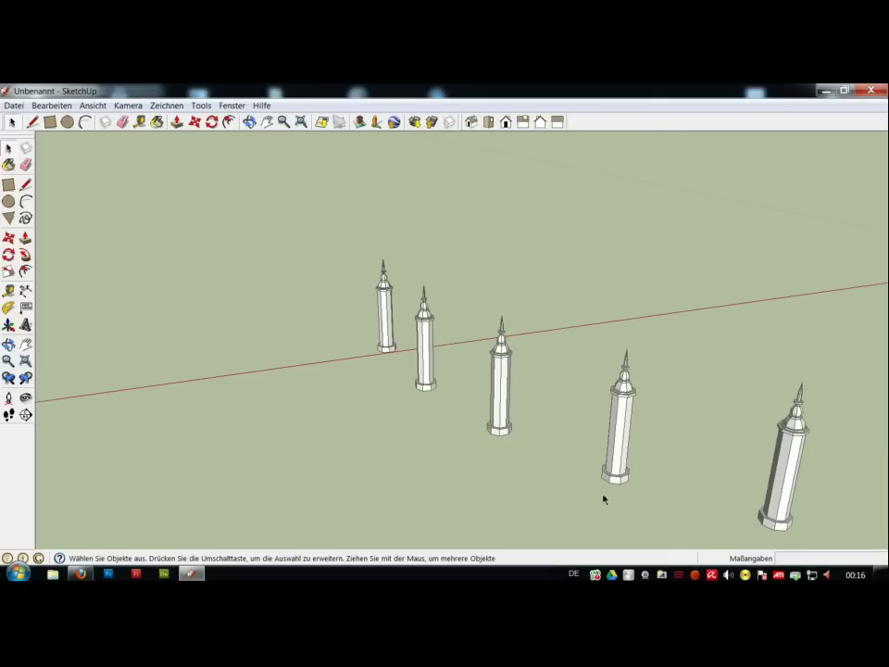
pyautogui.moveTo(713, 497)
pyautogui.mouseDown(button='middle')
pyautogui.moveTo(384, 418)
pyautogui.moveTo(288, 442)
pyautogui.moveTo(350, 491)
pyautogui.moveTo(510, 351)
pyautogui.mouseUp(button='middle')
pyautogui.scroll(-1, 442, 410)
pyautogui.scroll(-2, 435, 421)
pyautogui.scroll(-2, 421, 436)
pyautogui.scroll(-2, 407, 442)
pyautogui.scroll(-1, 401, 446)
pyautogui.moveTo(432, 491)
pyautogui.mouseDown(button='middle')
pyautogui.moveTo(427, 352)
pyautogui.moveTo(397, 337)
pyautogui.moveTo(594, 379)
pyautogui.mouseUp(button='middle')
pyautogui.scroll(-2, 612, 398)
pyautogui.moveTo(654, 446)
pyautogui.mouseDown(button='middle')
pyautogui.moveTo(571, 464)
pyautogui.moveTo(413, 458)
pyautogui.moveTo(398, 446)
pyautogui.moveTo(410, 414)
pyautogui.mouseUp(button='middle')
pyautogui.scroll(-3, 407, 463)
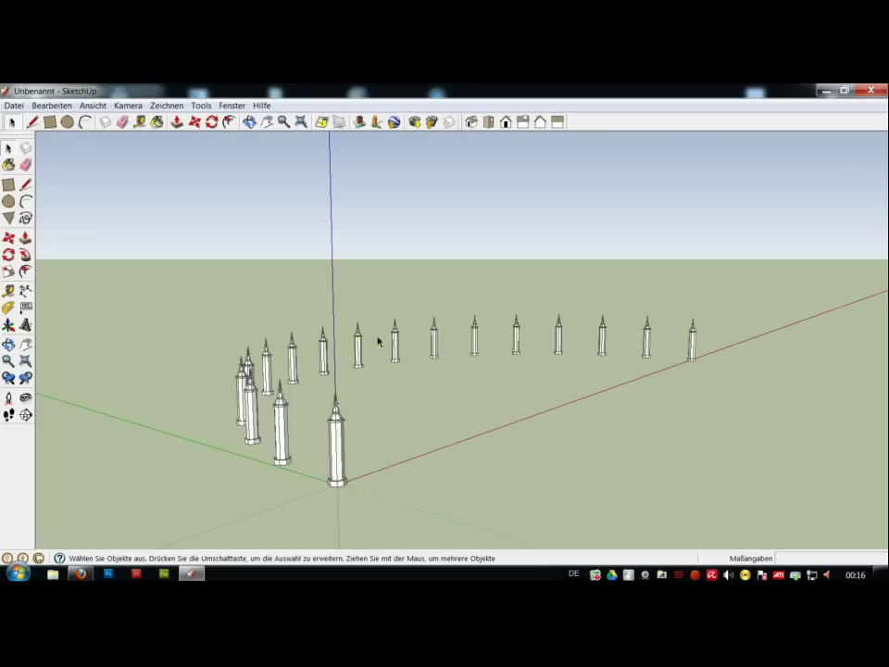